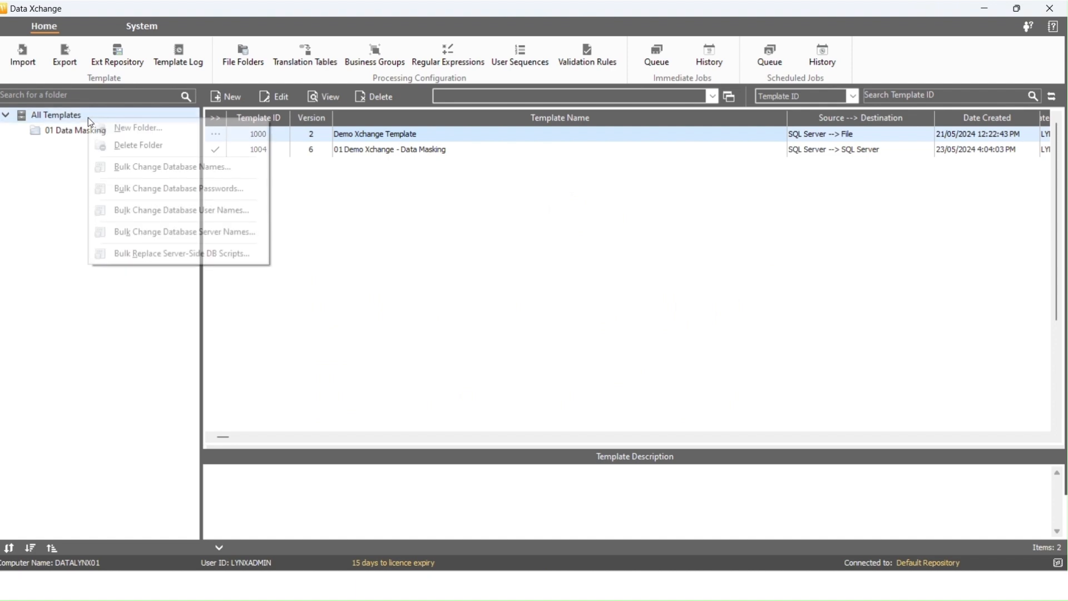
Add a folder '02 Data Encryption and Decryption' under All Templates via New Folder
click(114, 126)
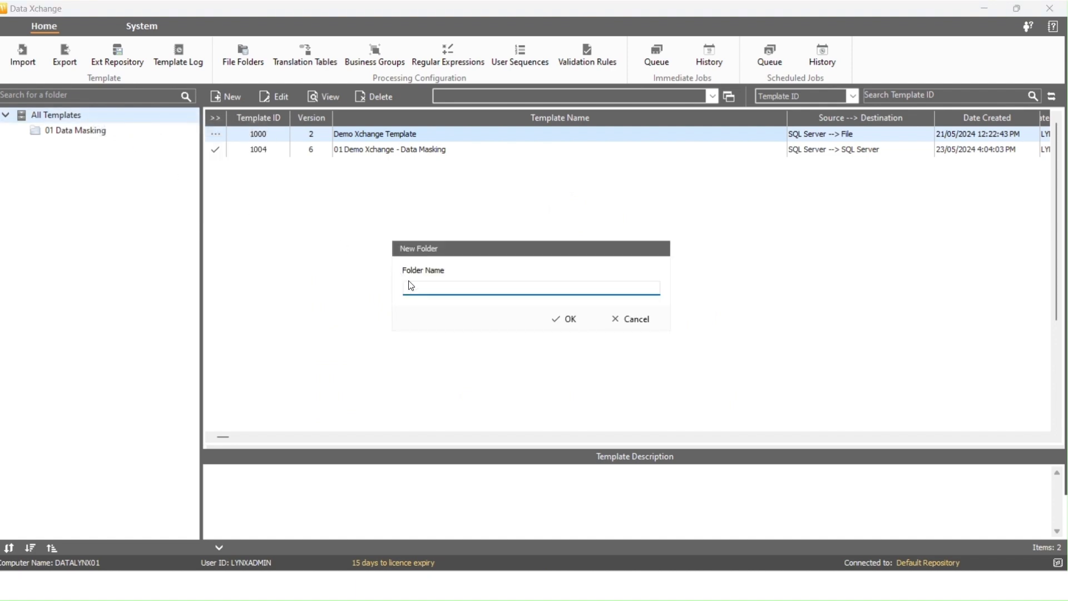
text(02 Data )
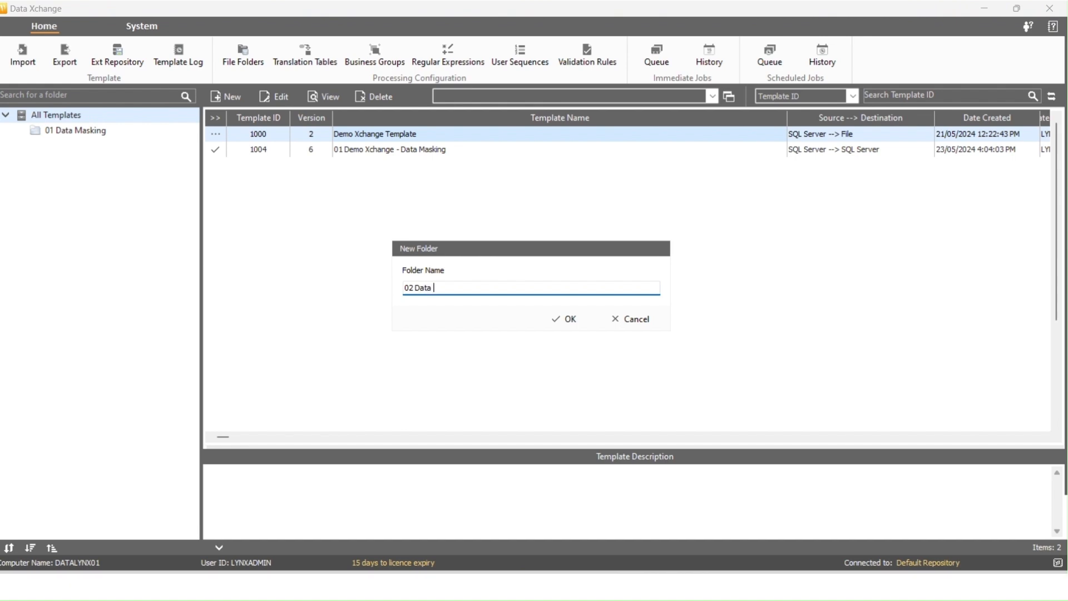
text(Encryption and Decryption)
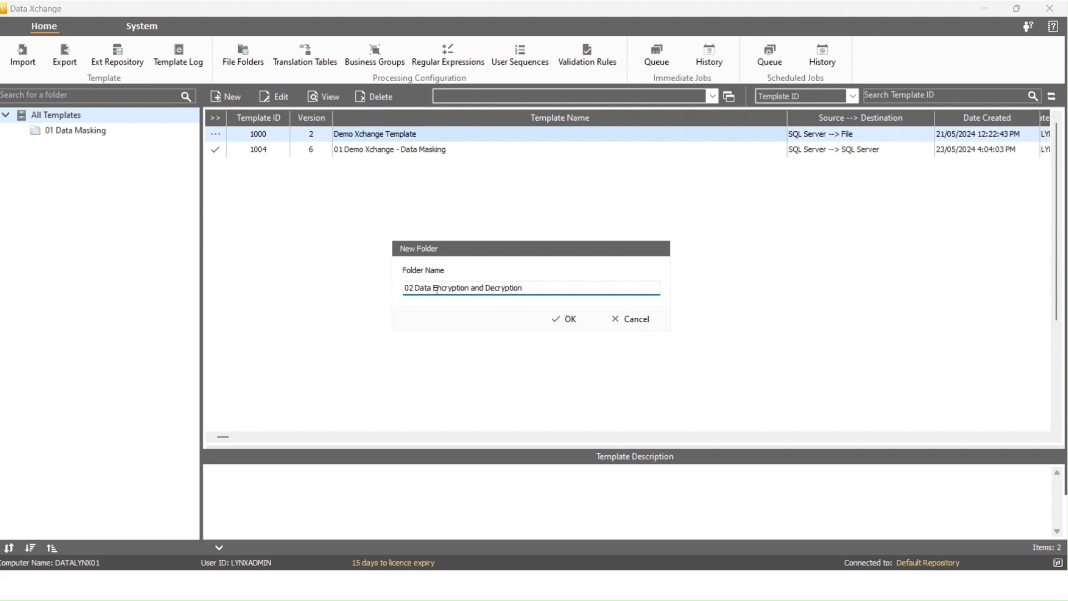
click(537, 321)
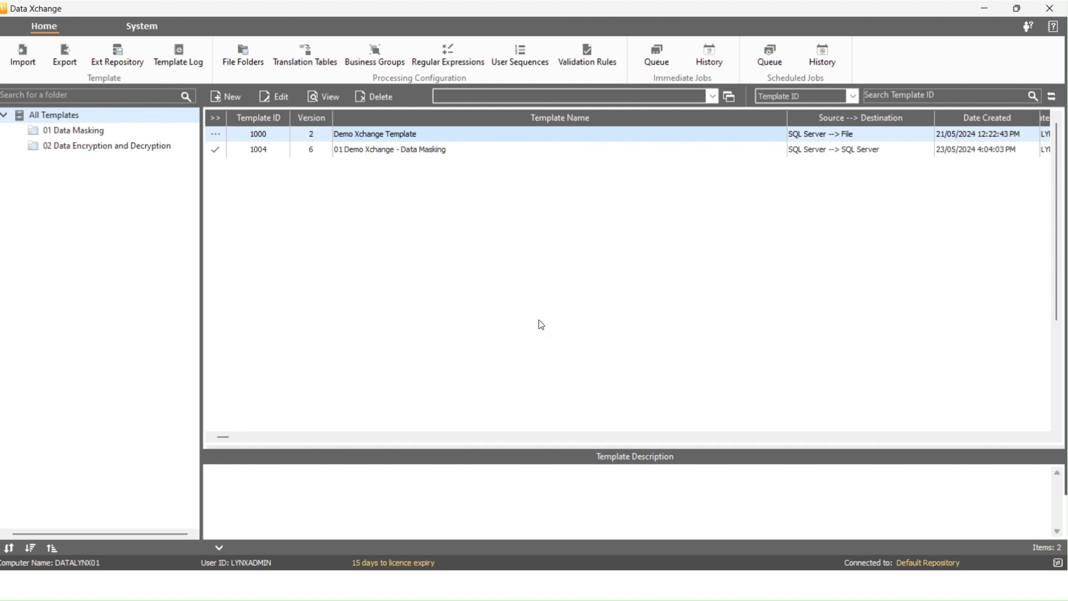
Start a new template '1.1 Demo Data Encryption' in the 02 Data Encryption and Decryption folder
click(105, 145)
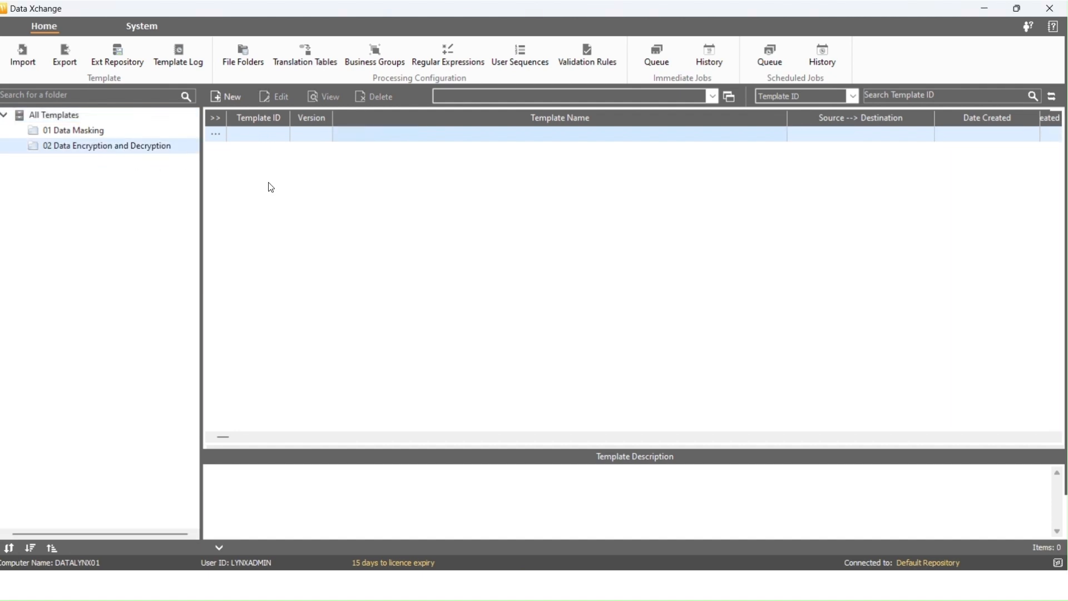
click(237, 103)
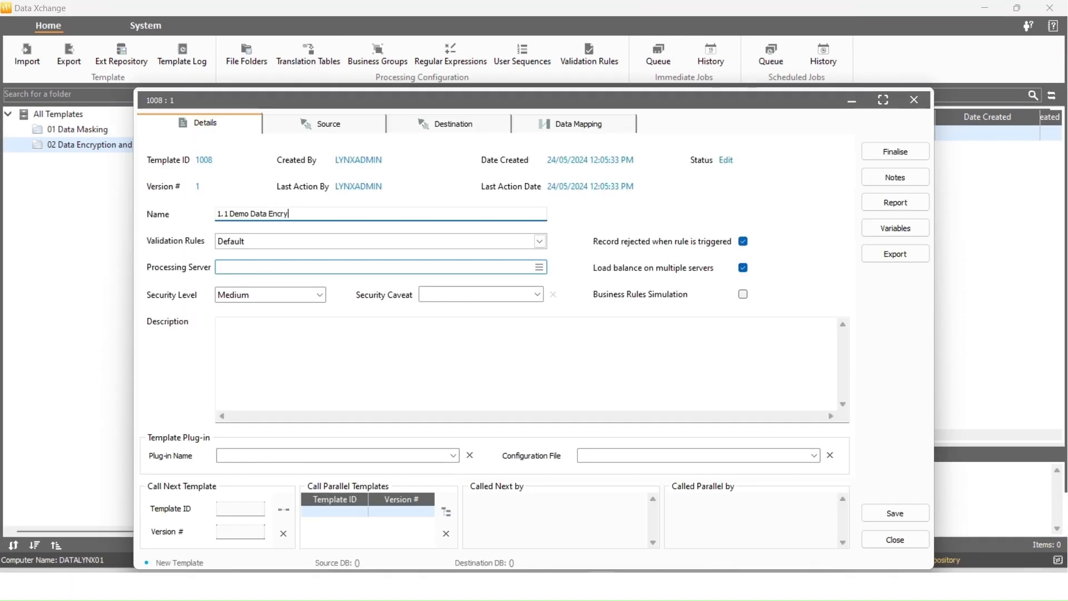
text(Encryption)
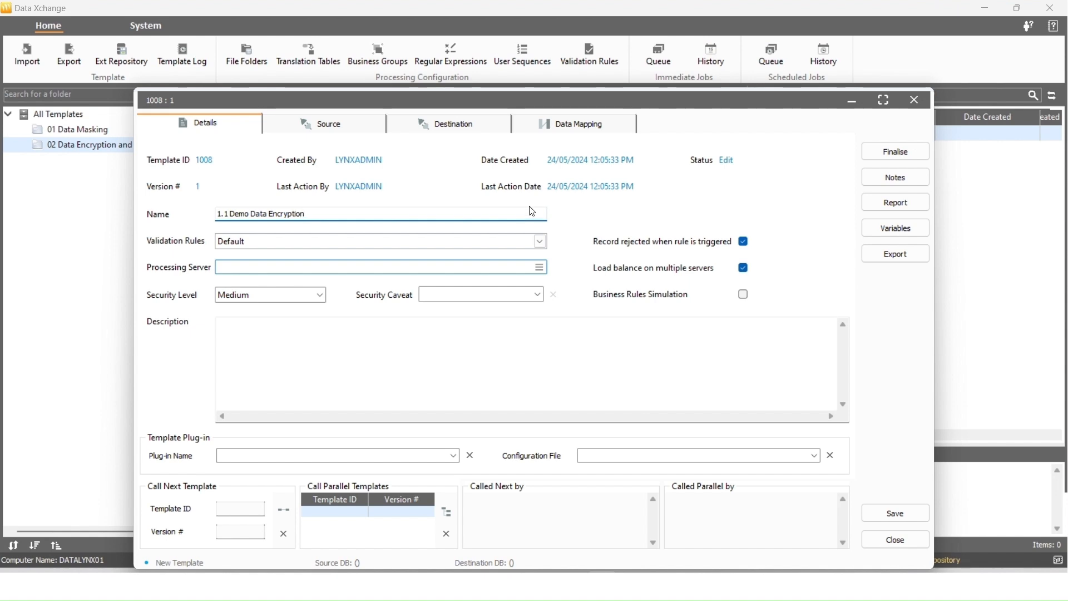
Use AdventureWorks2019 as the source database and File as the destination DB type
click(353, 128)
click(421, 231)
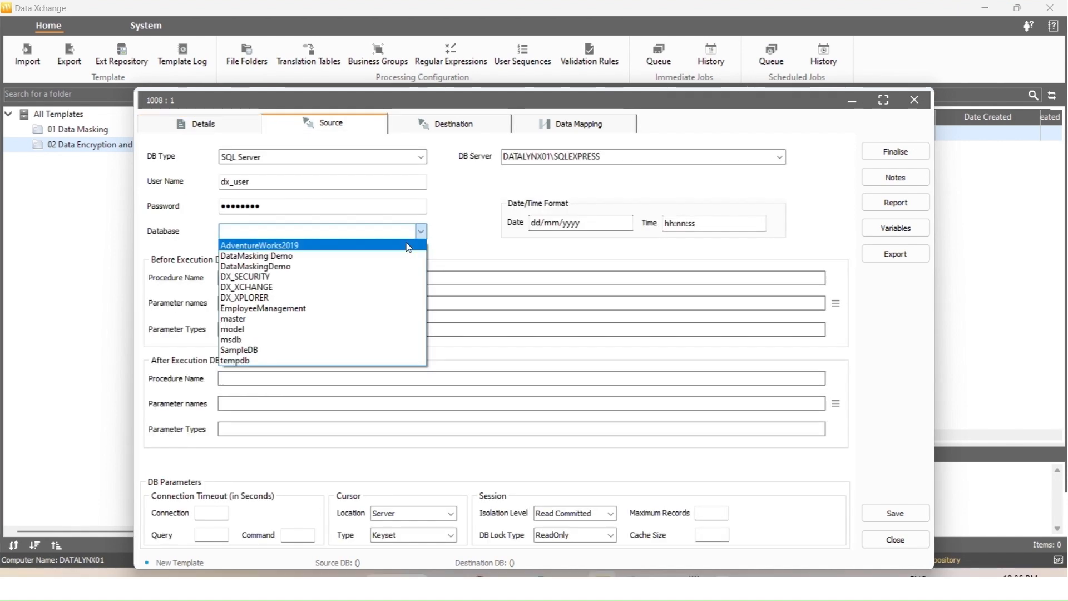
click(408, 246)
click(447, 134)
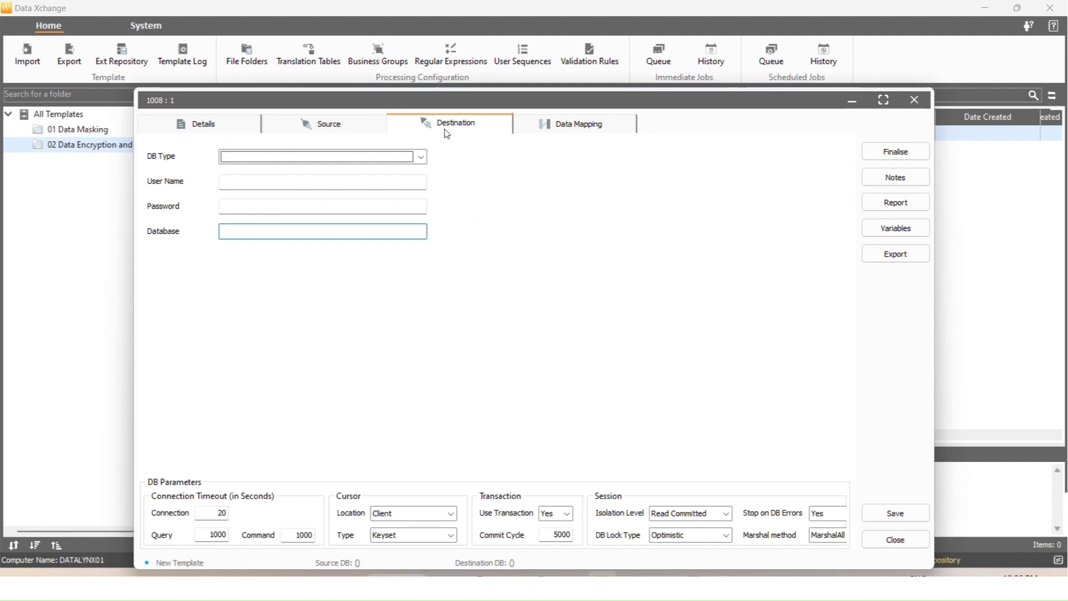
click(421, 156)
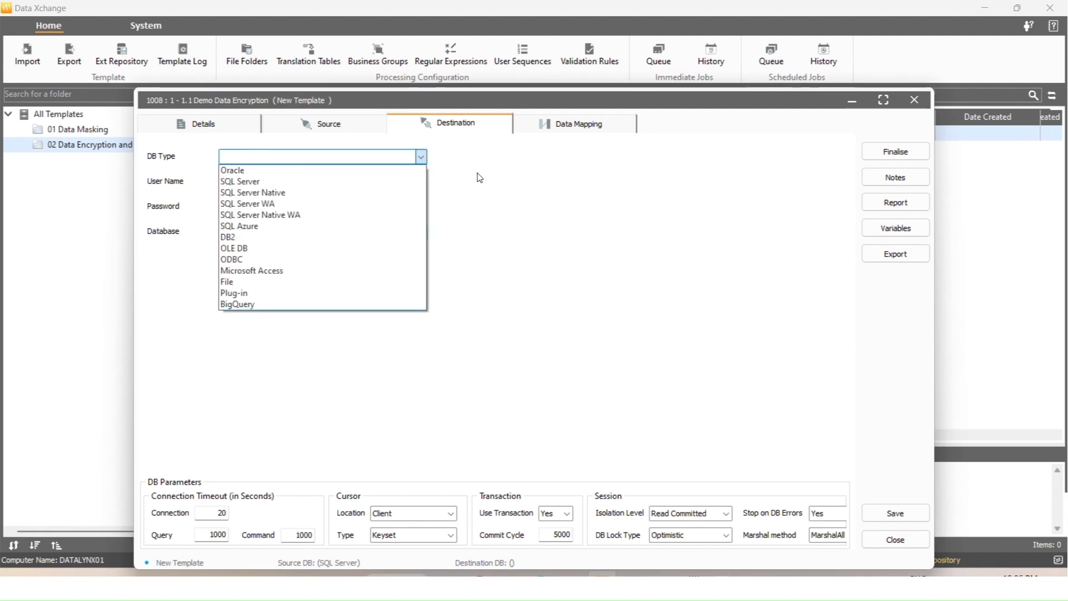
click(400, 282)
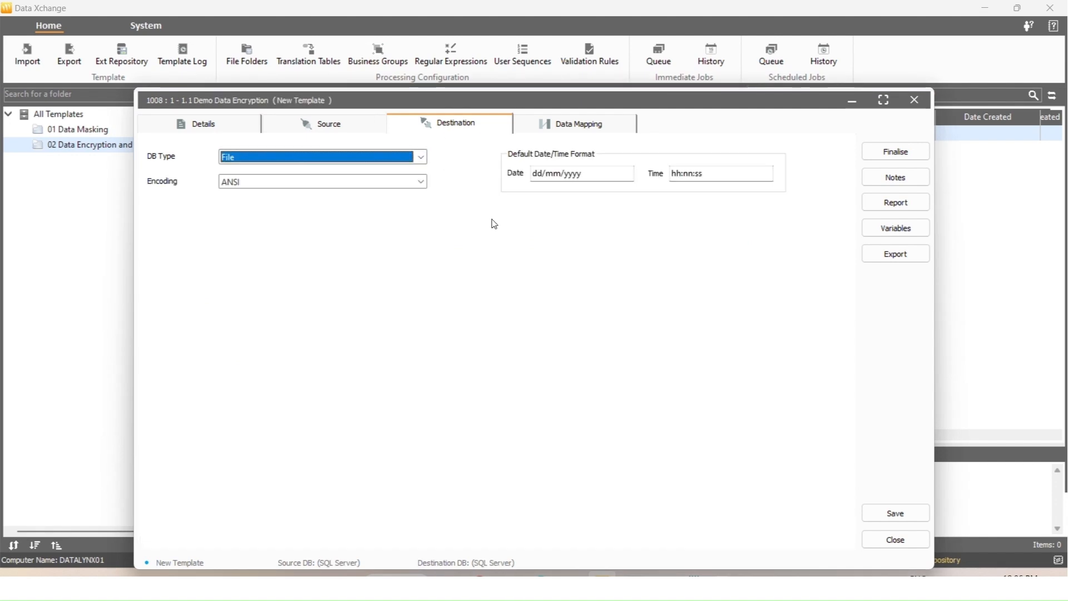
click(561, 129)
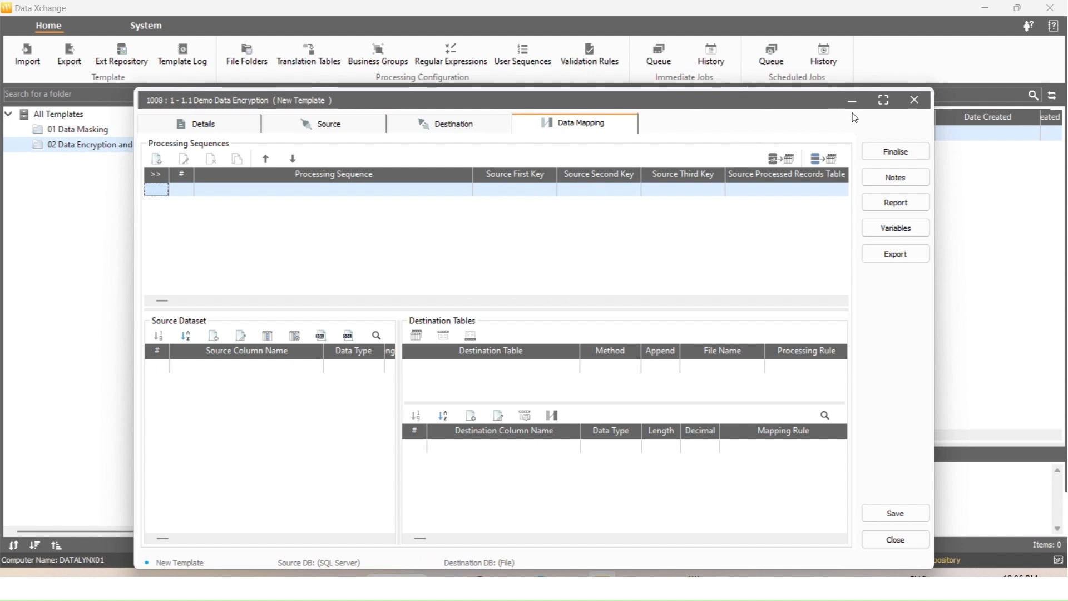
Maximize the template window and add sequence '01 Data Encryption - Demo Sequence'
click(883, 99)
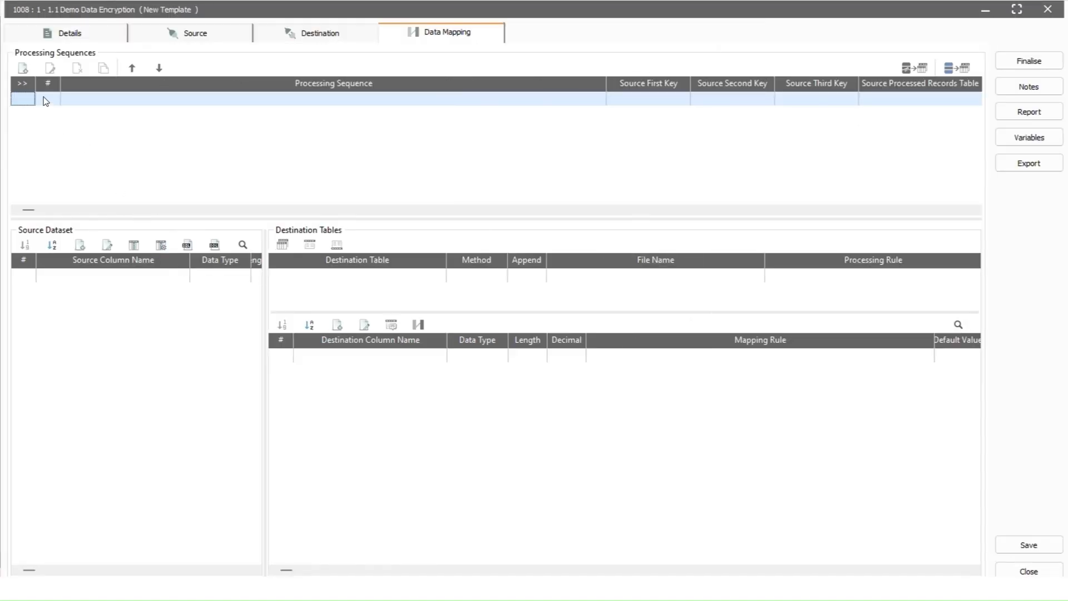
click(23, 68)
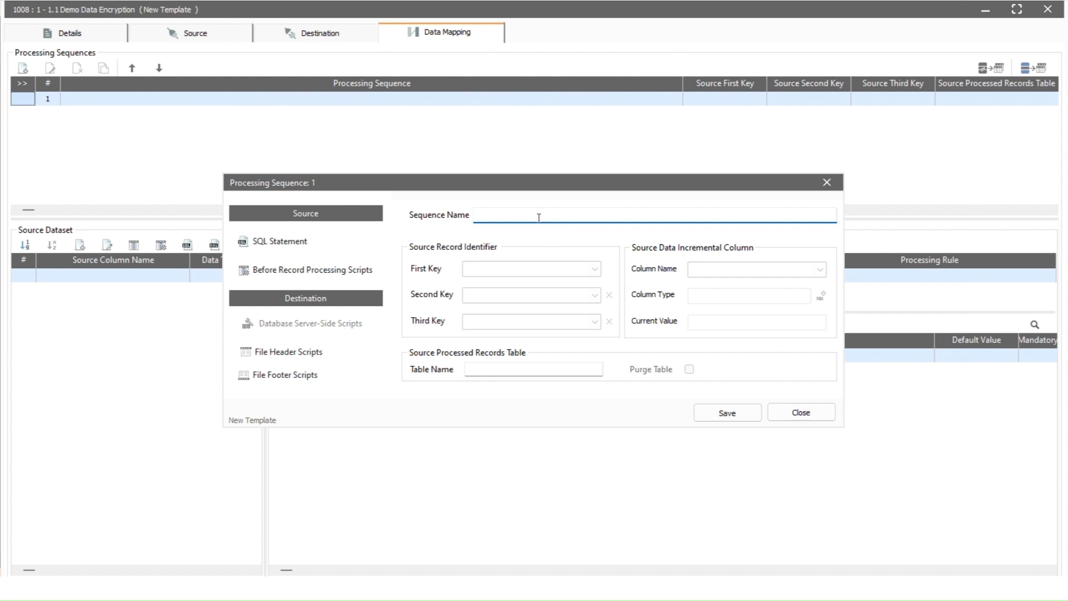
text(01 Data Encryption - Demo Sequence)
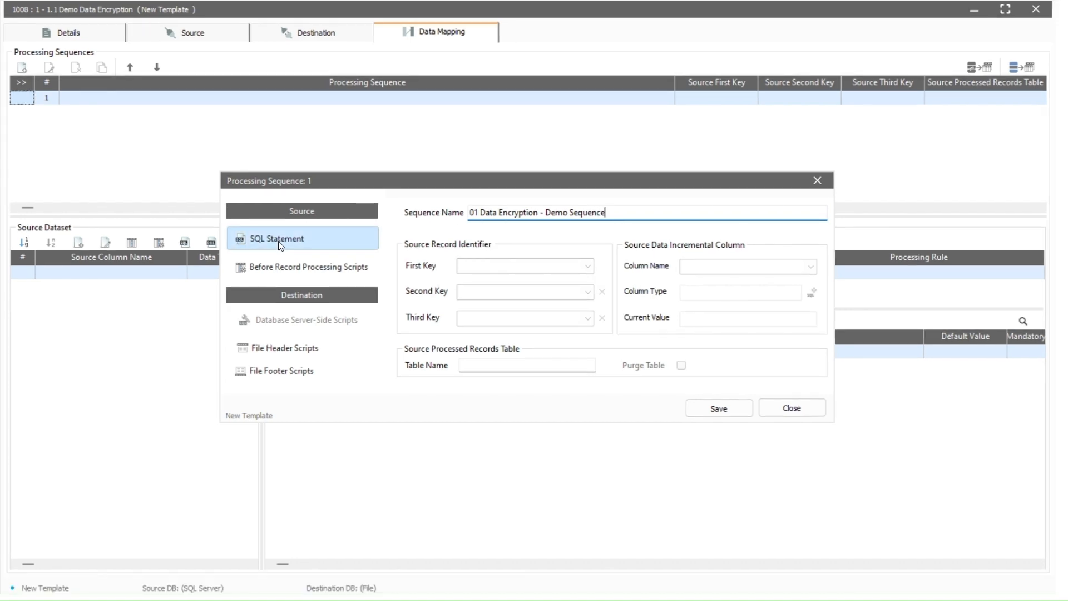
Set the sequence SQL to SELECT * FROM PERSON.ADDRESS, validated to load its columns
click(280, 244)
click(190, 58)
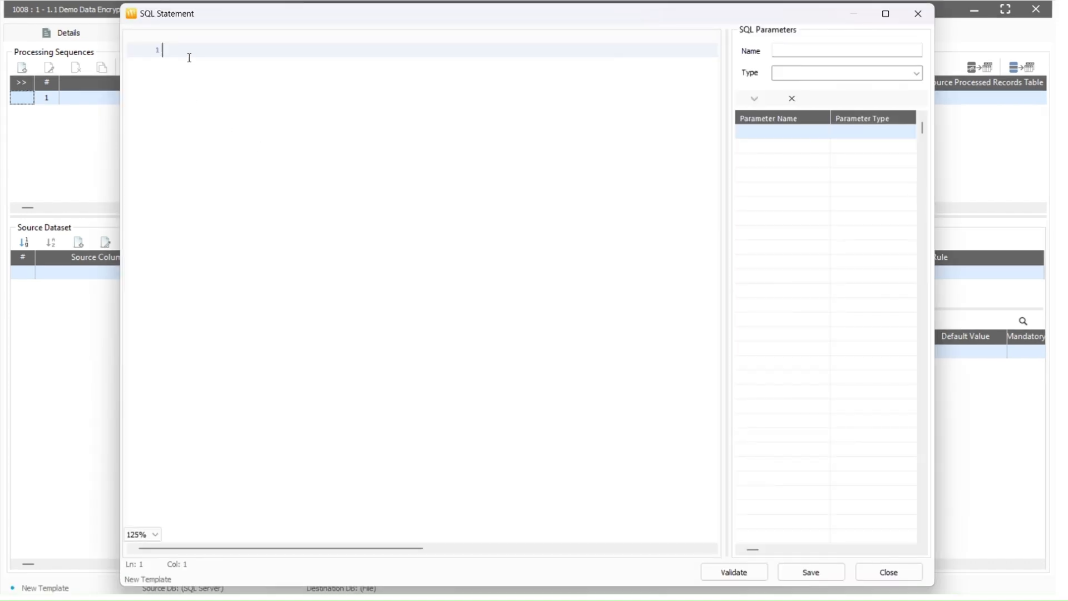
text(SELECT * FROM PERSON)
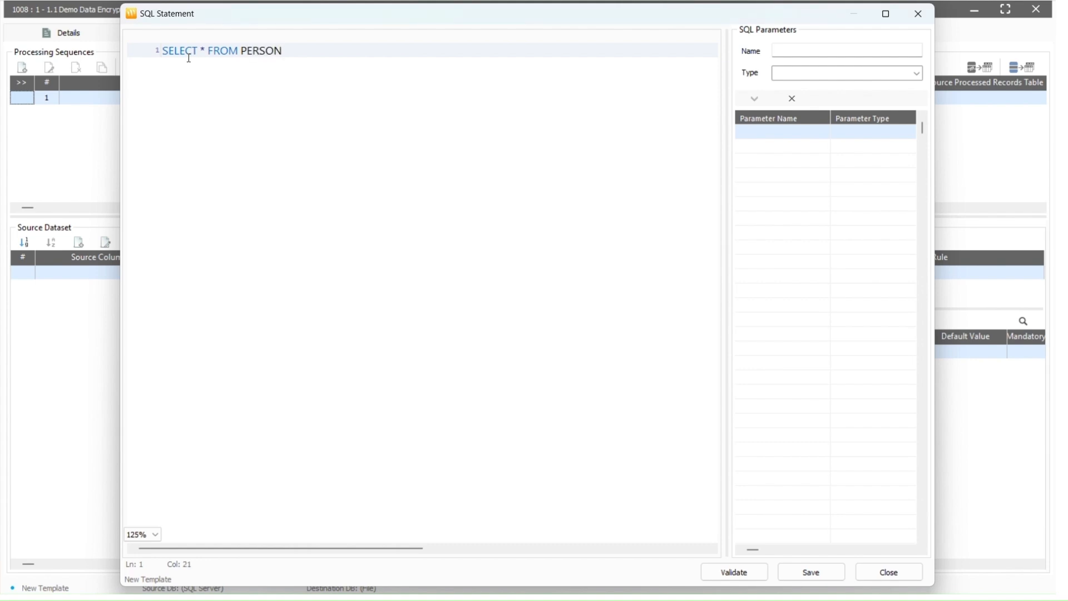
text(.ADDRESS)
click(730, 571)
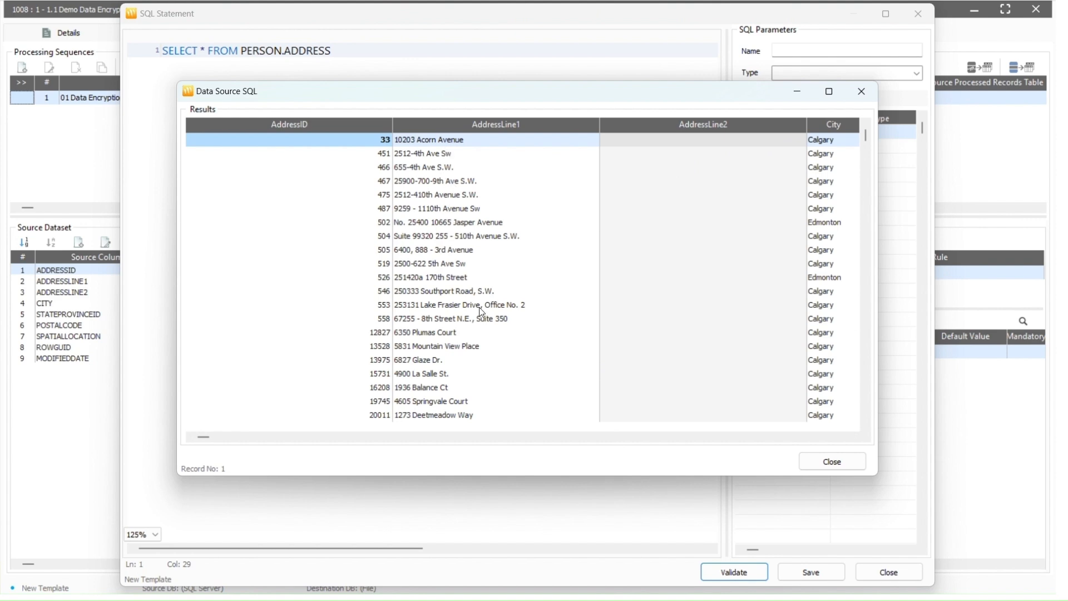
click(832, 461)
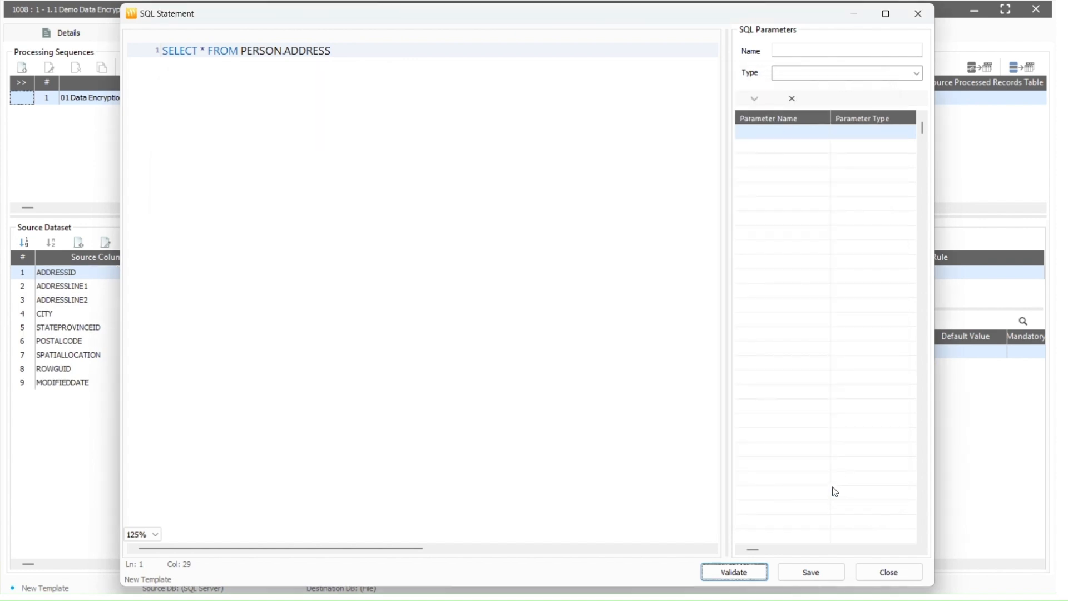
click(822, 576)
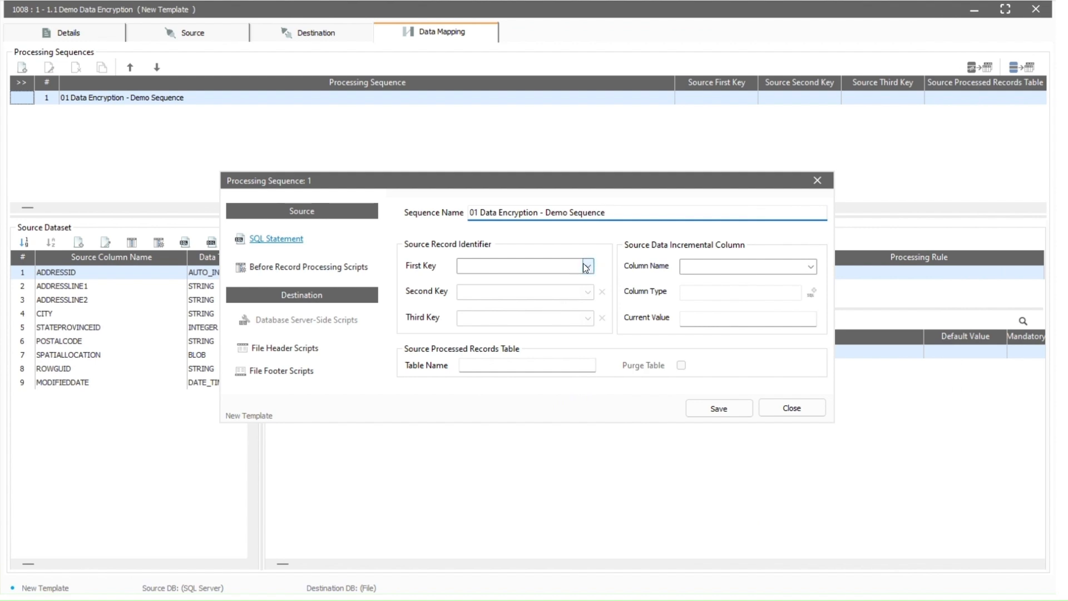
Make ADDRESSID the first key and save the processing sequence
click(587, 266)
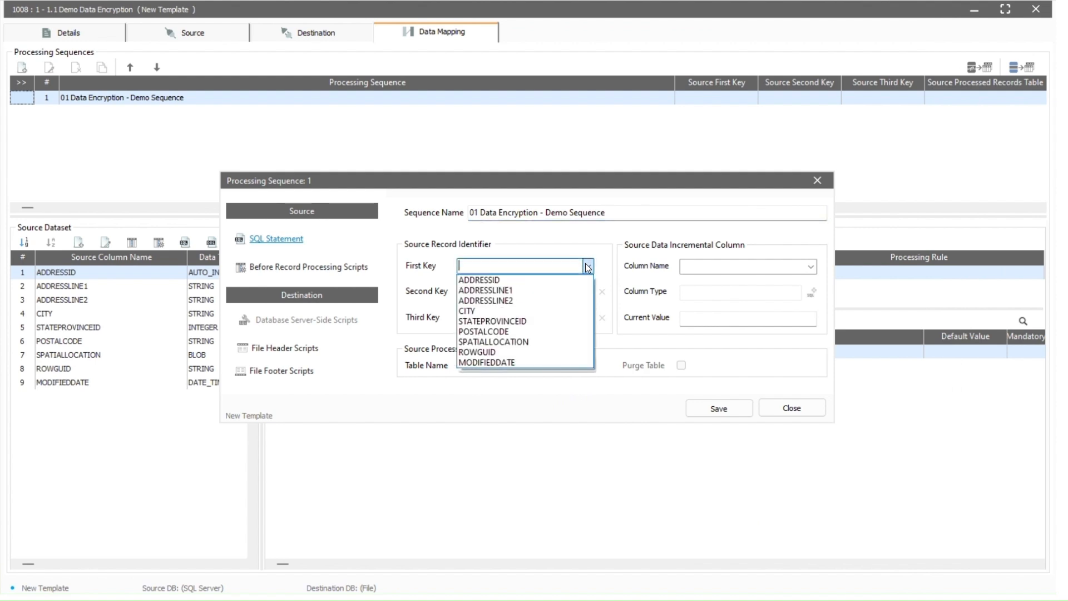
click(568, 280)
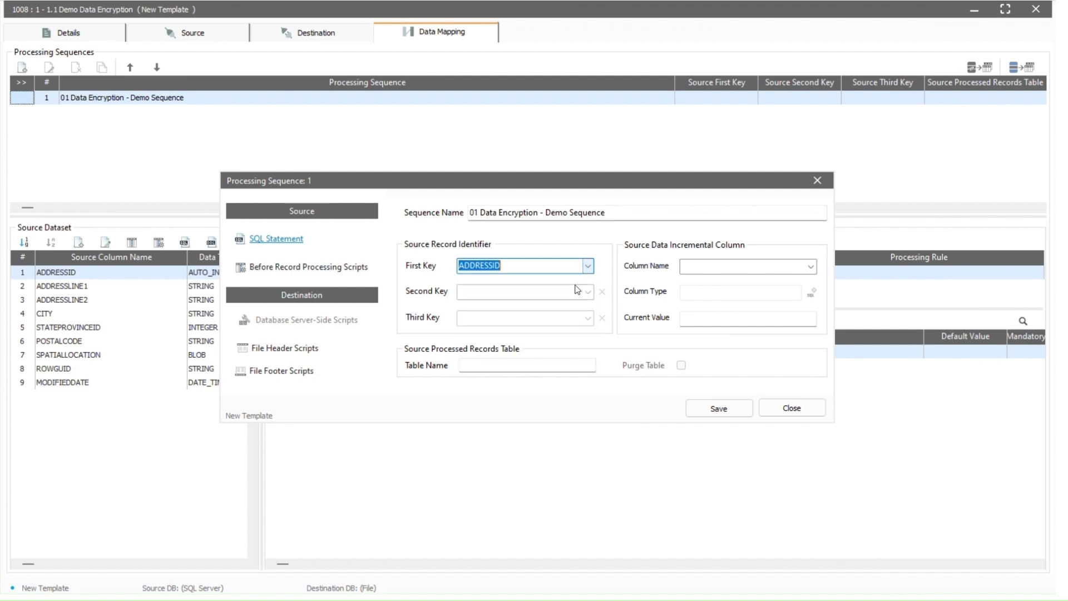
click(716, 411)
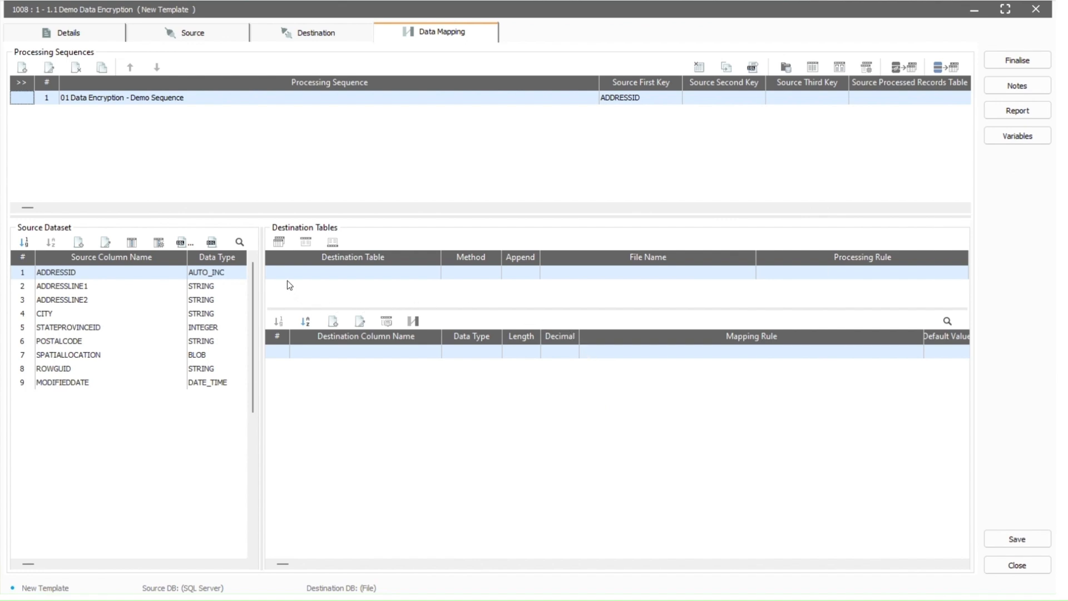
Add a new file destination table named Address
click(278, 242)
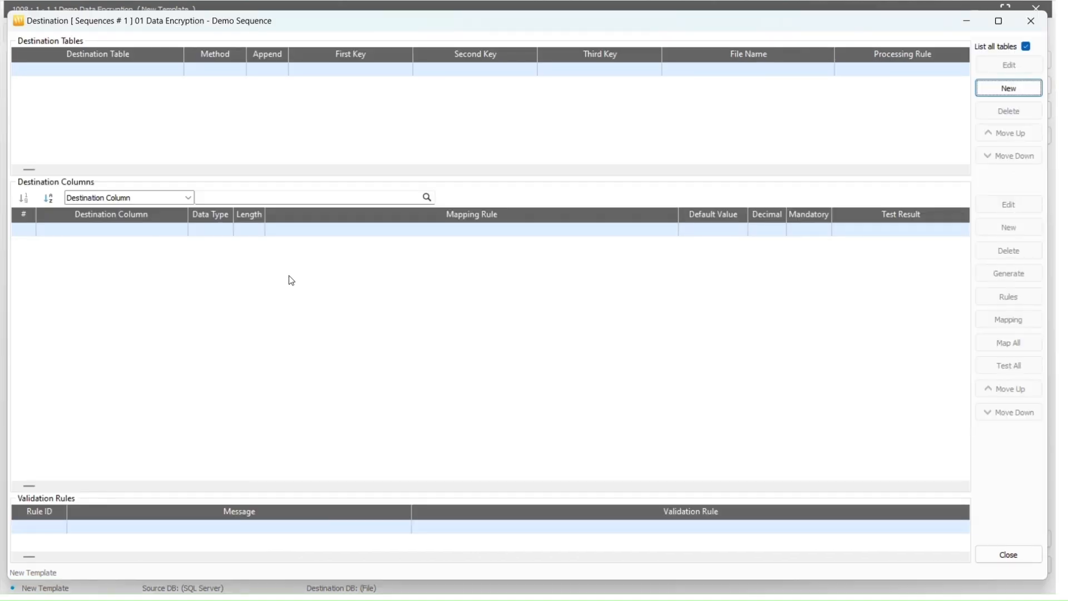
click(990, 93)
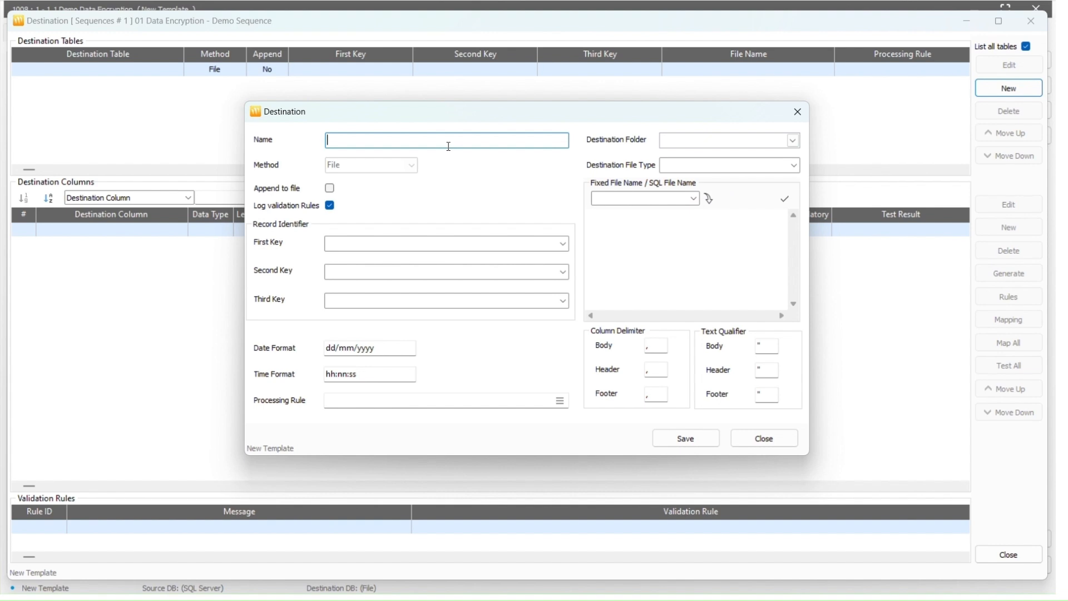
text(Address)
Write it as Text file Address.csv in the Demo - Data Encrypt/ Decrypt folder and save
click(794, 141)
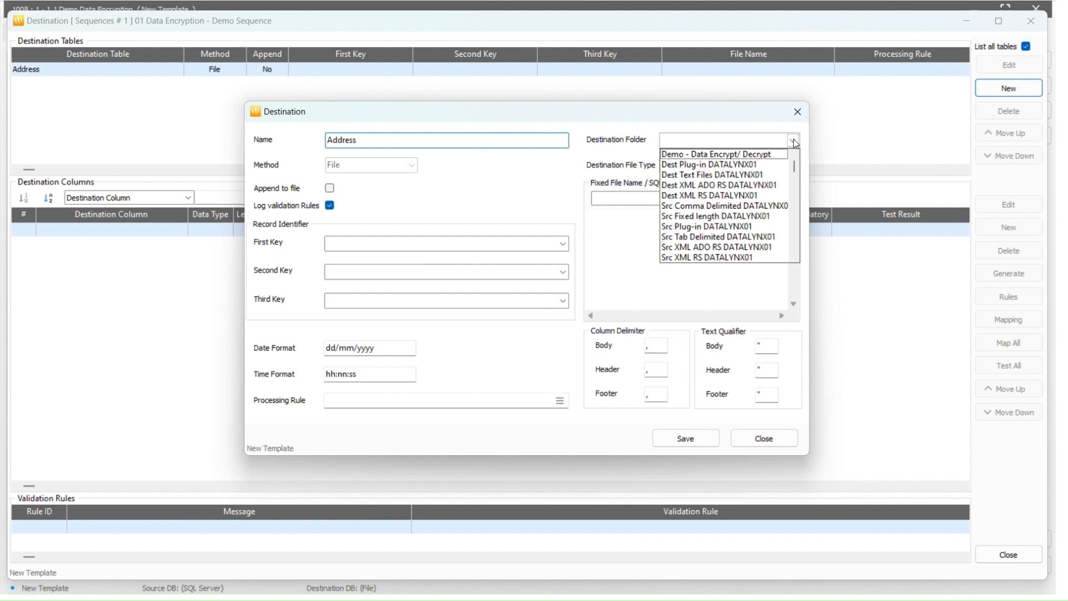
click(770, 157)
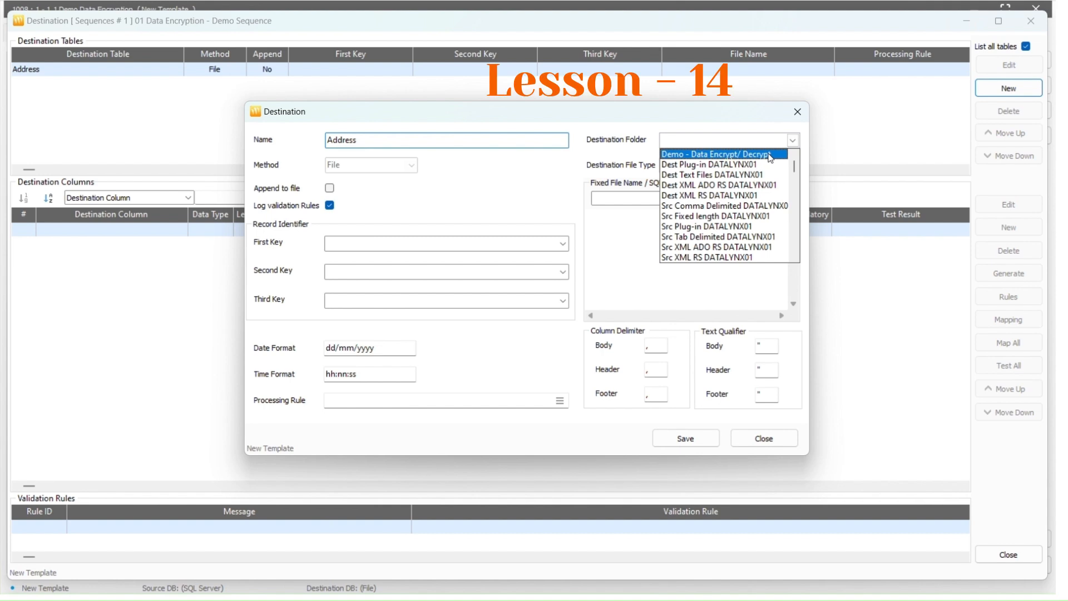
click(770, 156)
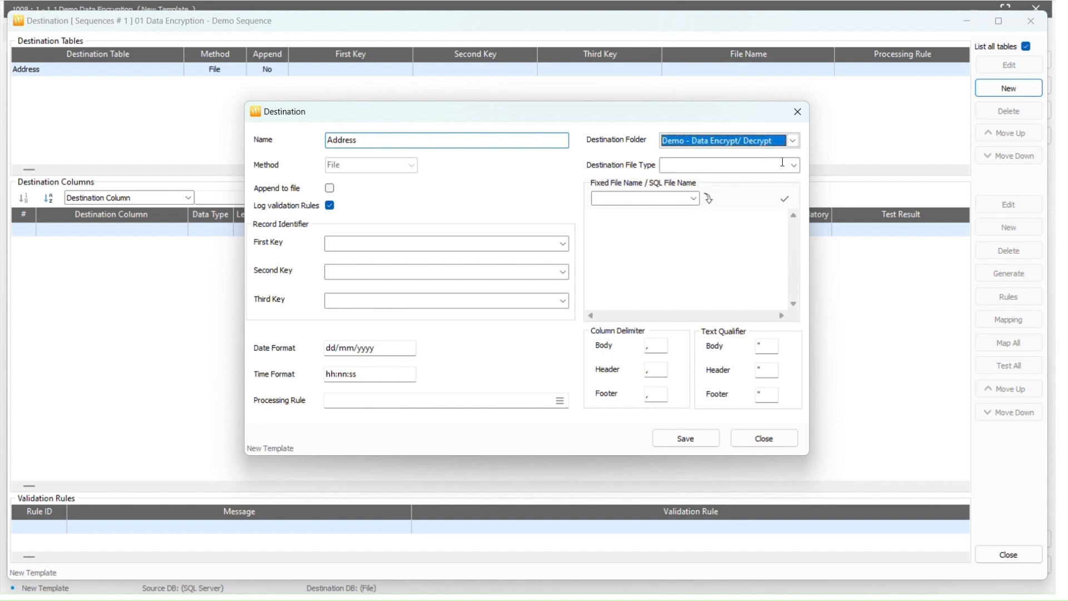
click(792, 167)
click(785, 178)
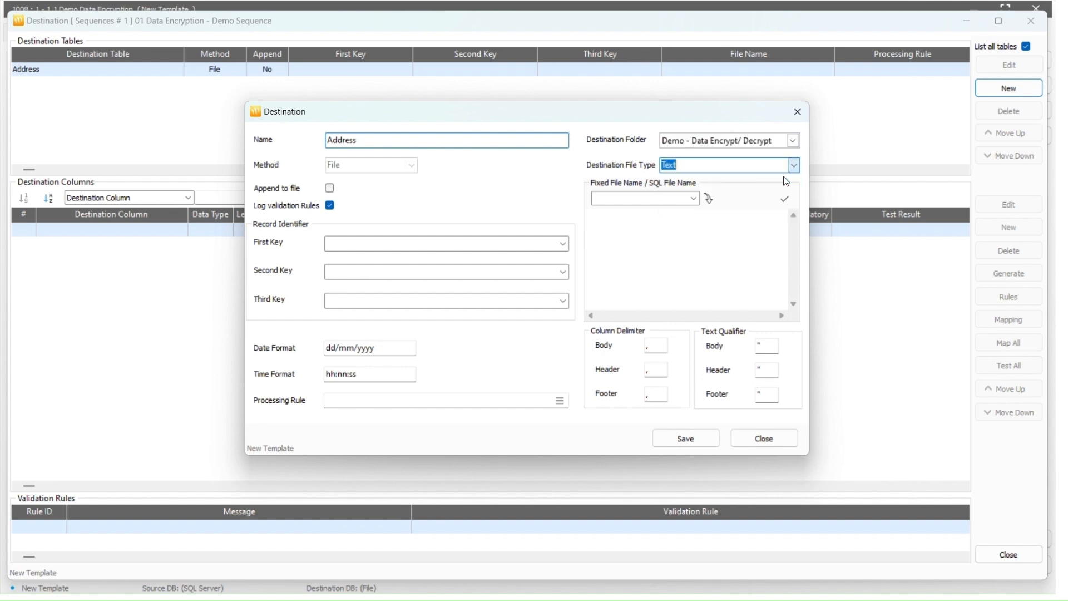
click(683, 221)
text(Addre)
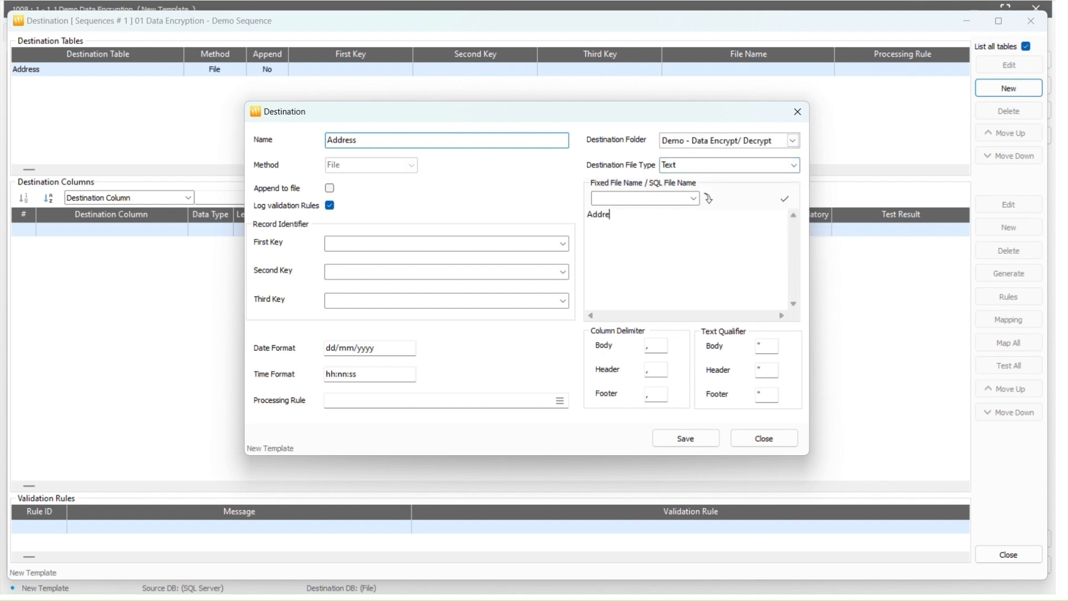
text(ss.csv)
click(694, 437)
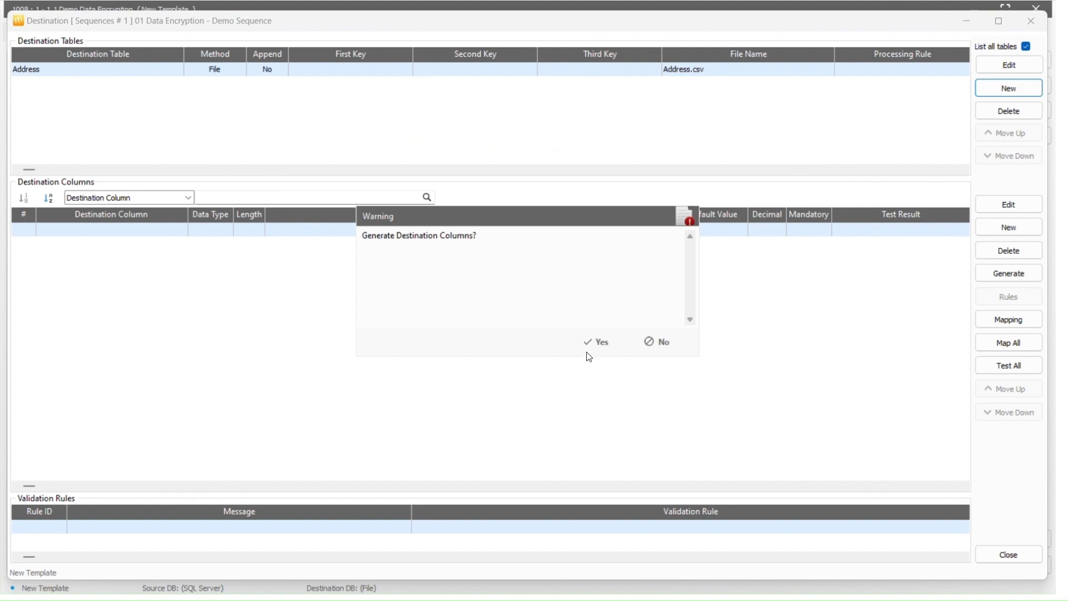
Generate columns, delete ADDRESSLINE2 through MODIFIEDDATE, and open ADDRESSLINE1's mapping rule
click(589, 343)
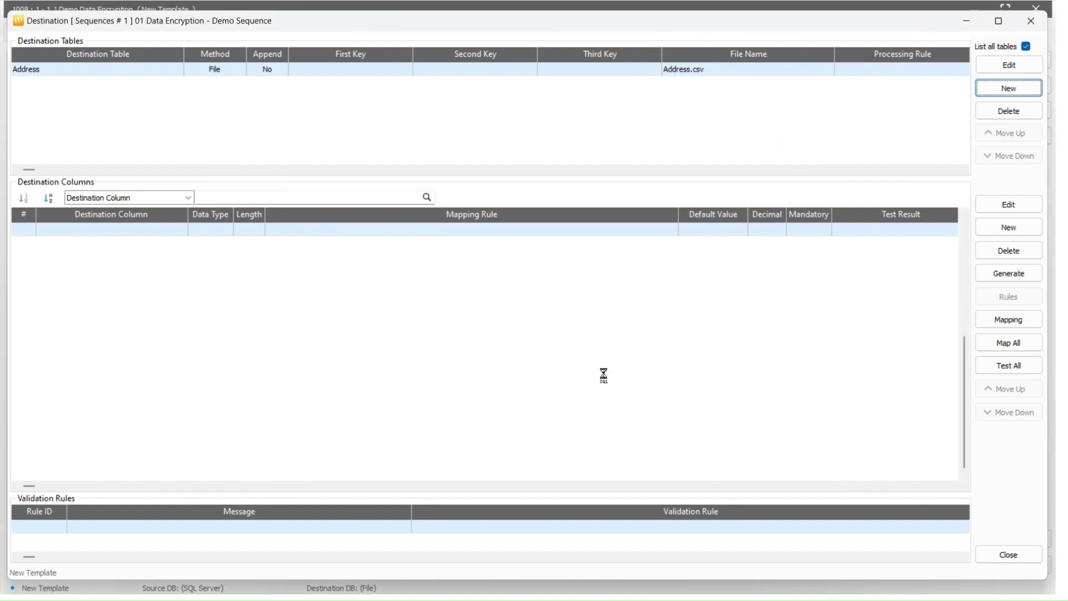
click(325, 261)
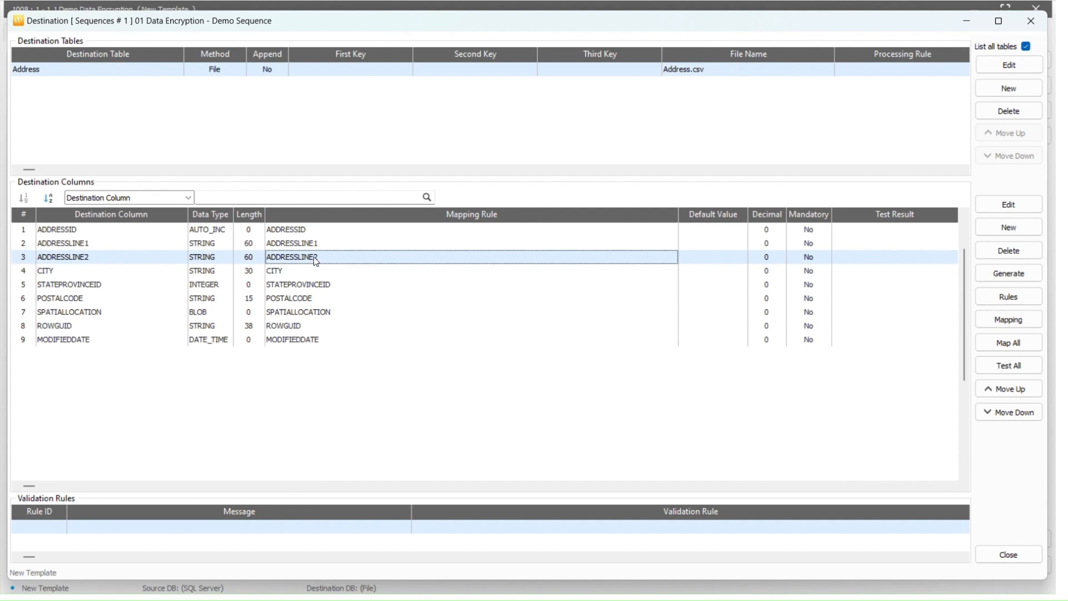
key(shift+Down)
key(shift+Down)
key(shift+Down)
key(shift+Down)
key(shift+Down)
key(shift+Down)
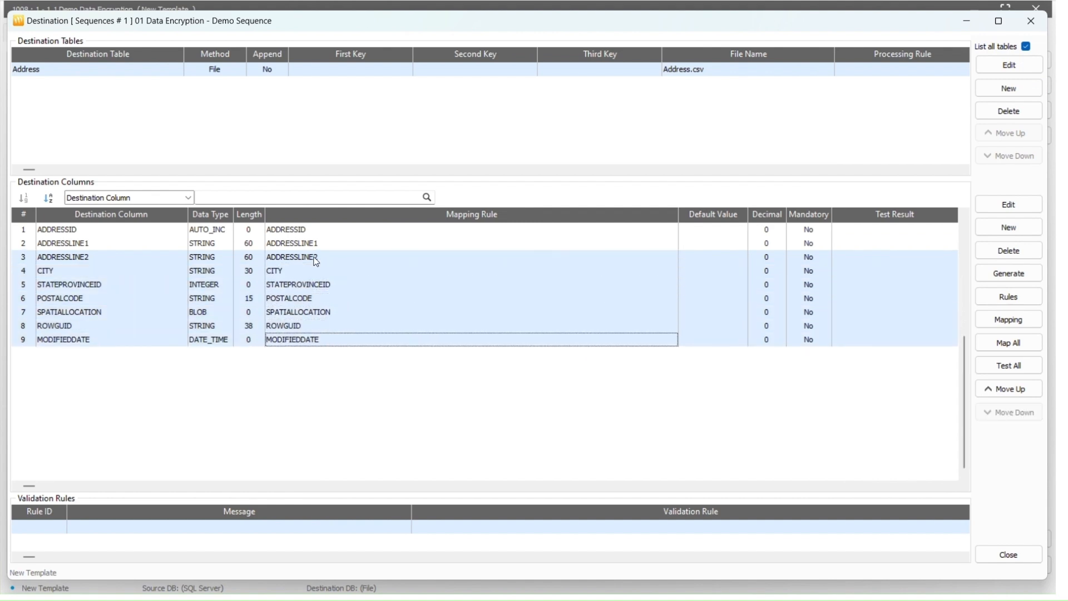
key(Delete)
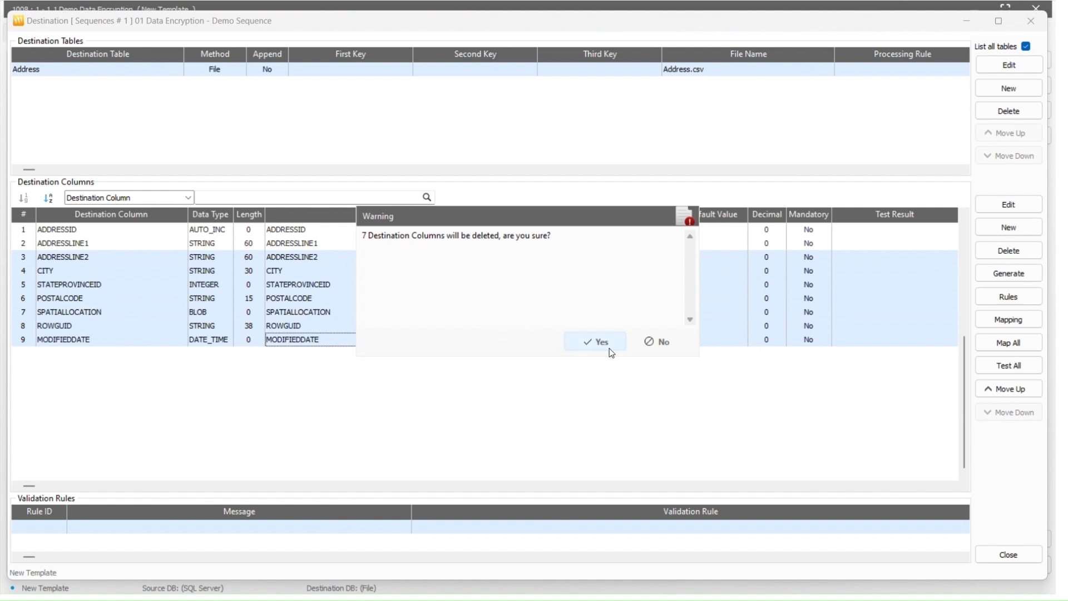
click(592, 342)
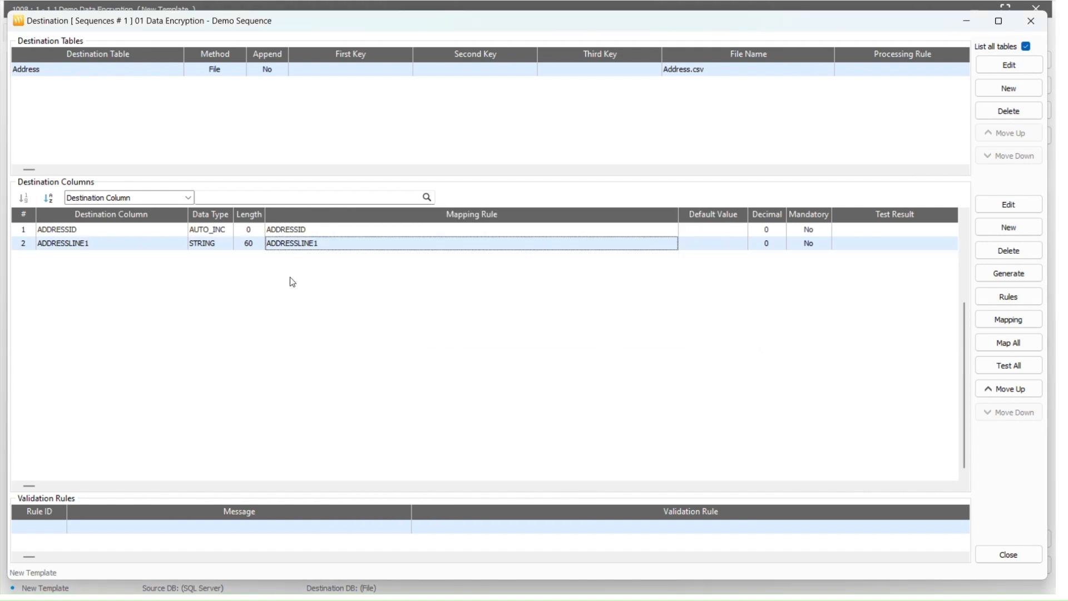
double_click(320, 244)
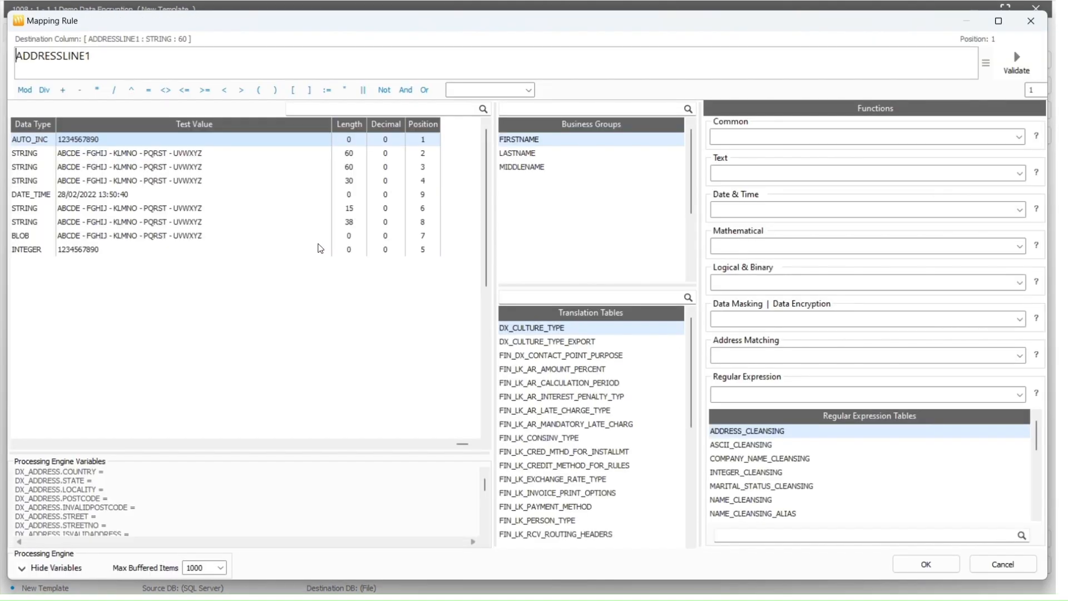
Replace the ADDRESSLINE1 expression with the Data Encryption Encrypt function
double_click(59, 58)
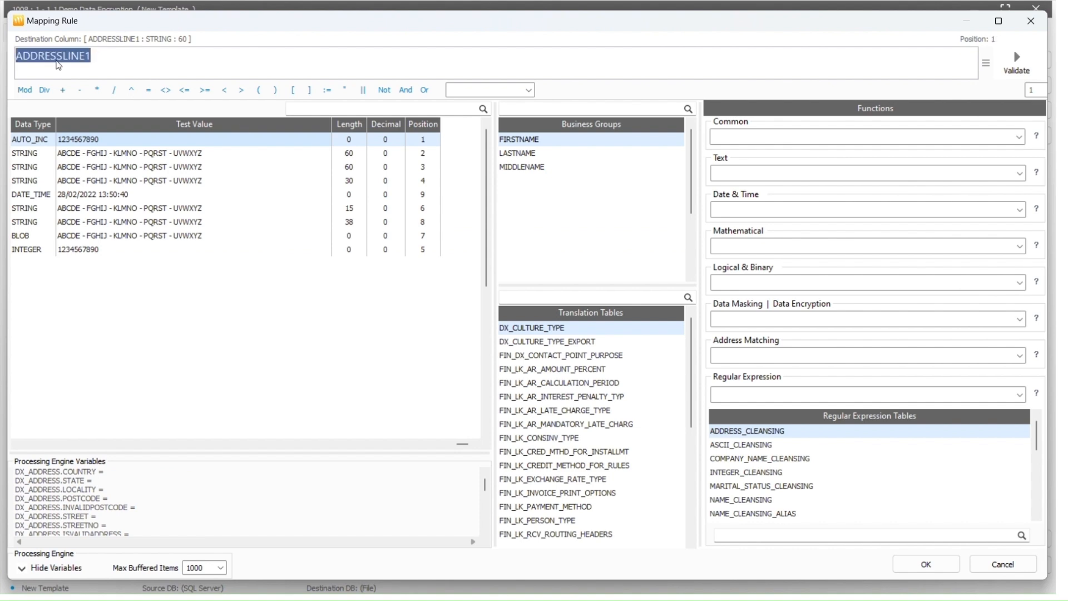
key(Delete)
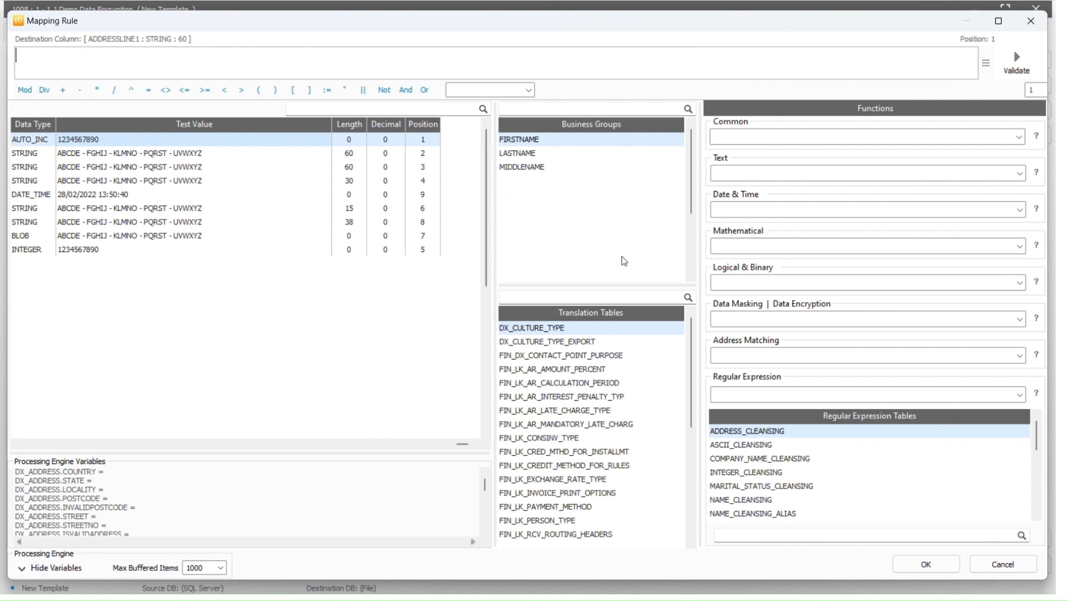
click(1019, 319)
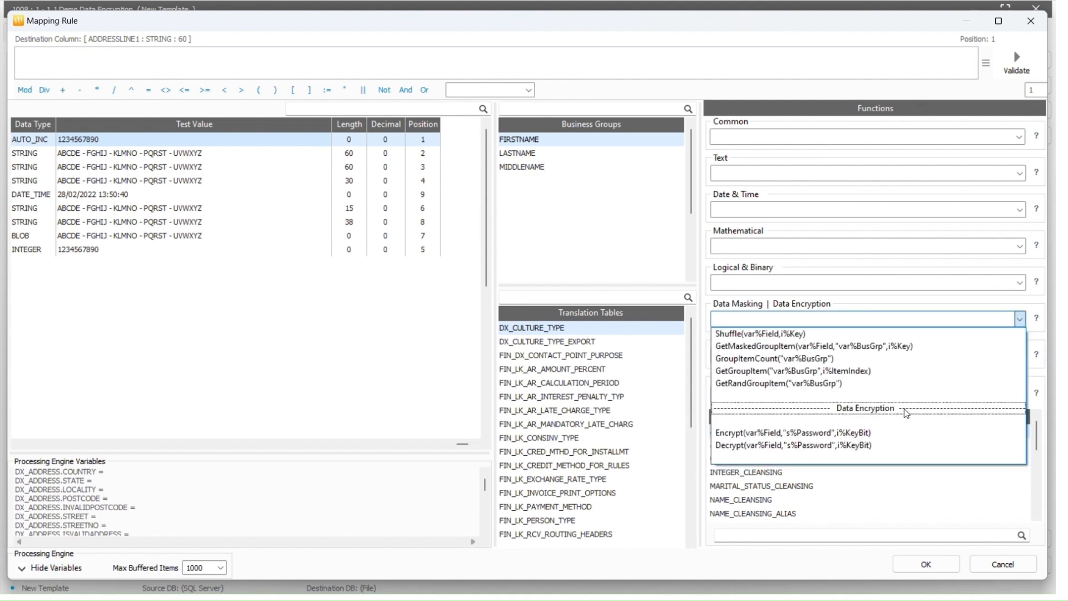
click(854, 433)
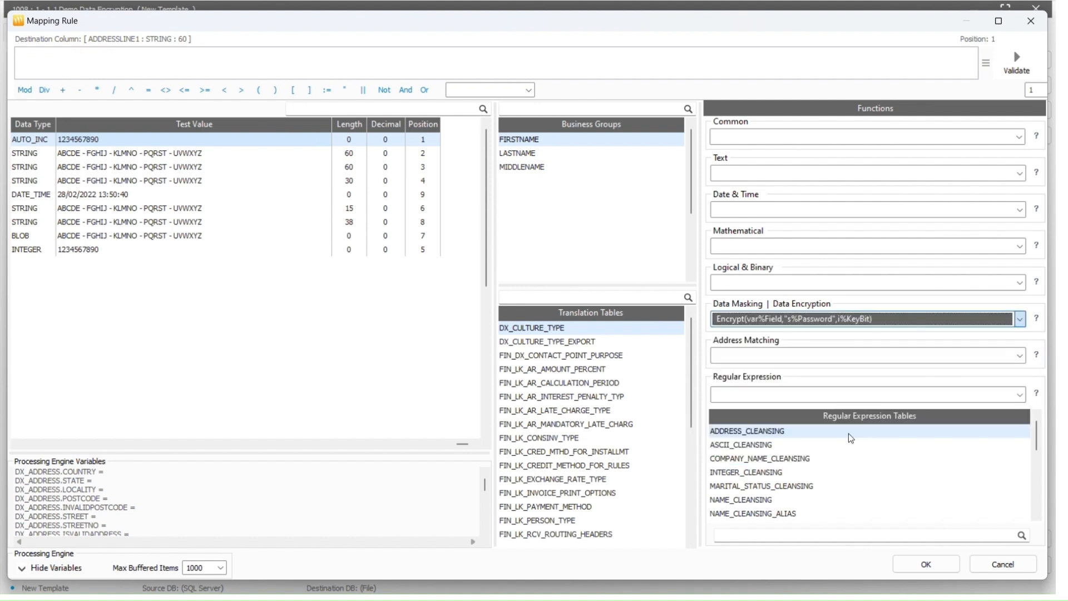
Set Encrypt's field to ADDRESSLINE1 with a password and a 192-bit key
click(456, 224)
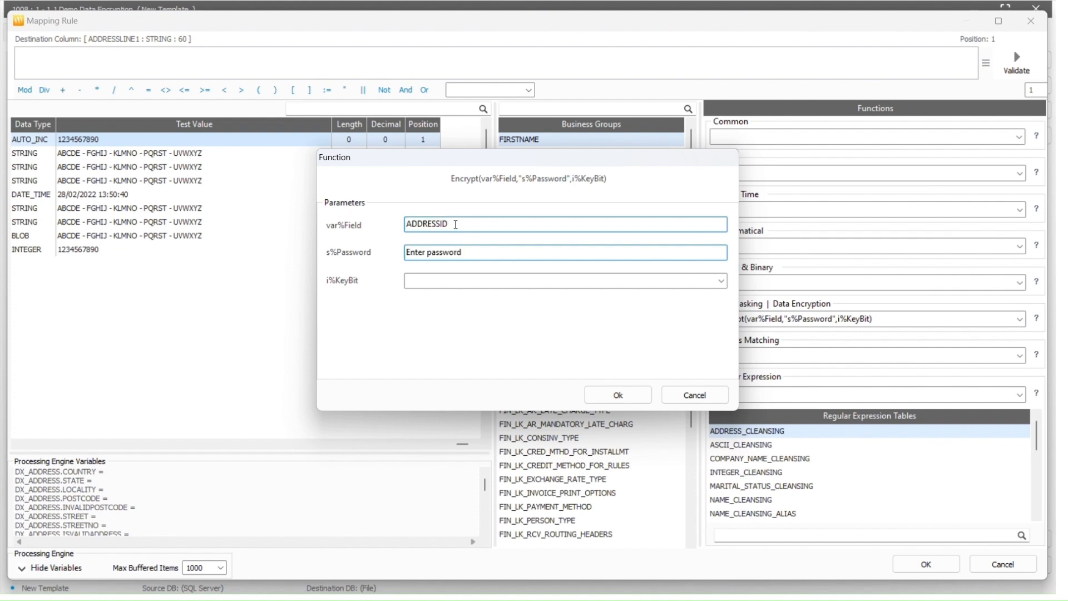
double_click(455, 224)
text(ADDRESSLINE1)
key(Tab)
text(123)
click(720, 281)
click(719, 307)
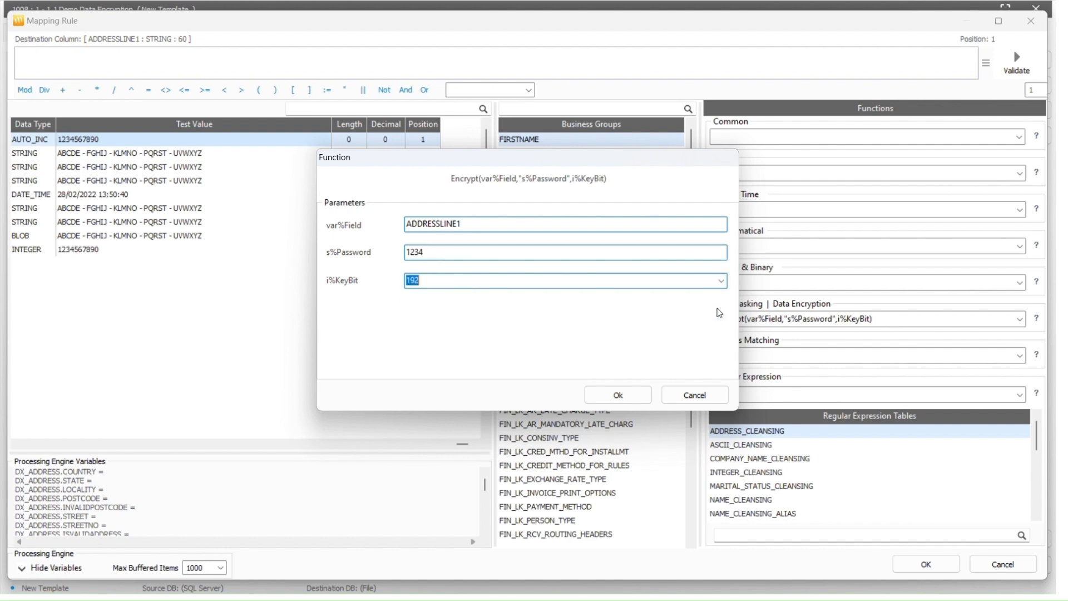
click(618, 395)
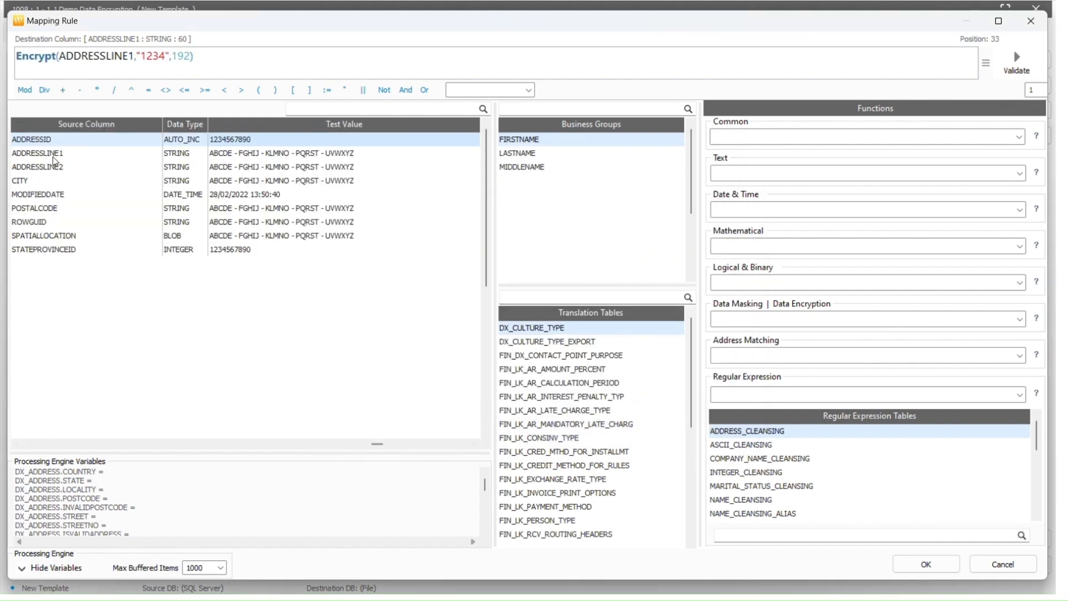
click(53, 158)
right_click(53, 161)
Validate the Encrypt rule on a sample street address test value, then save the mapping rule
click(67, 166)
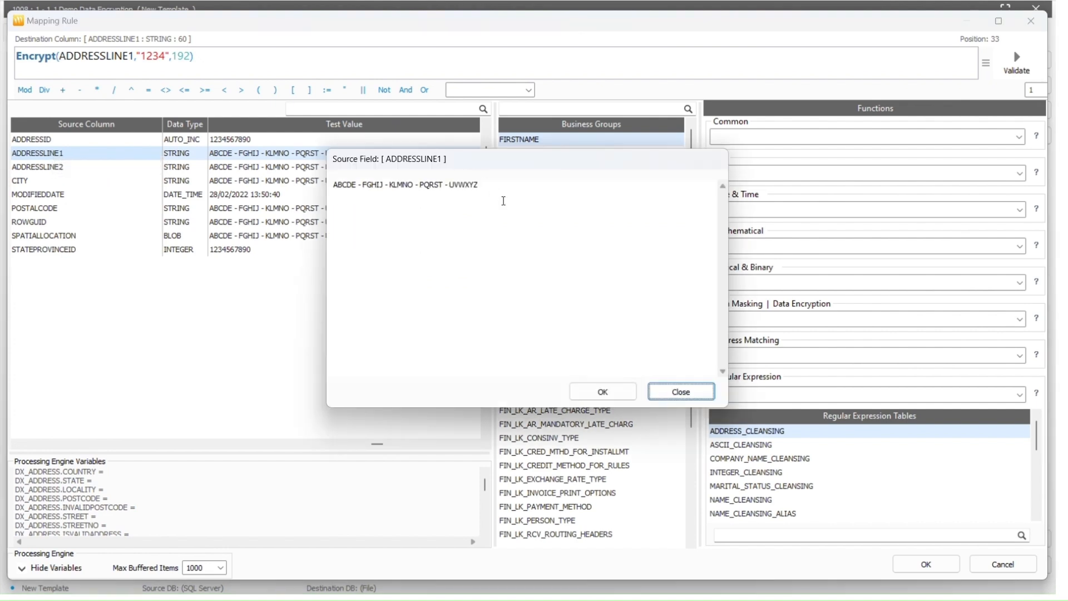
key(ctrl+a)
text(M)
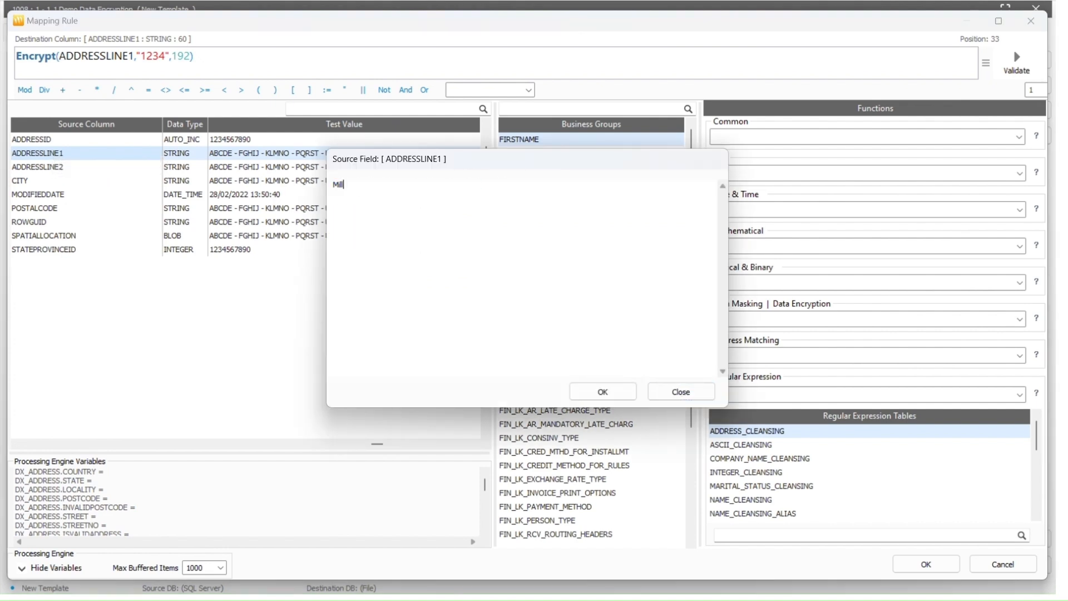
text(iller Street, North Sydney)
click(603, 391)
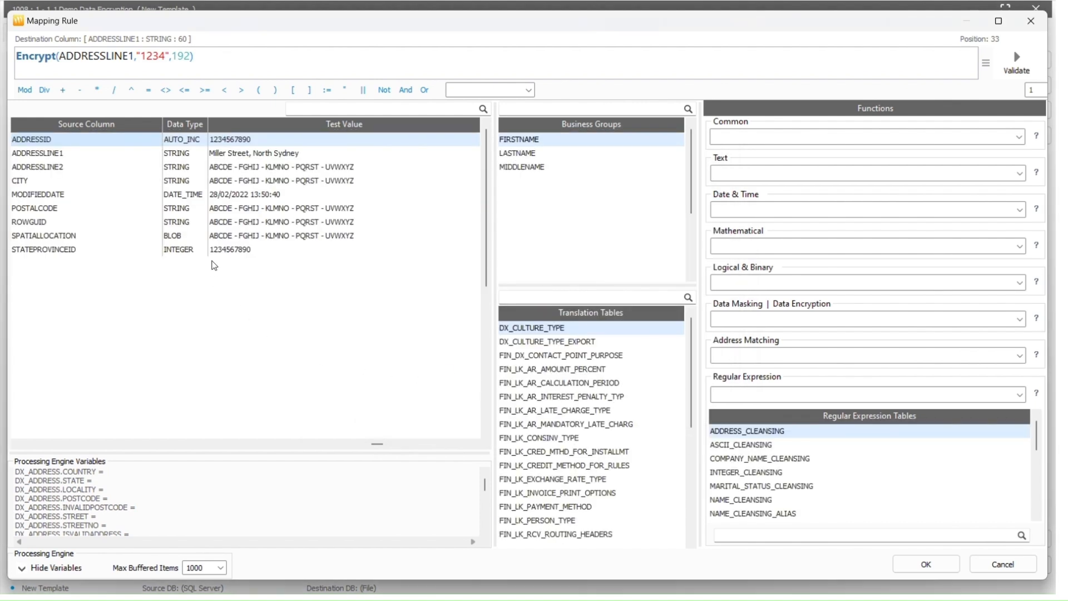
click(1014, 67)
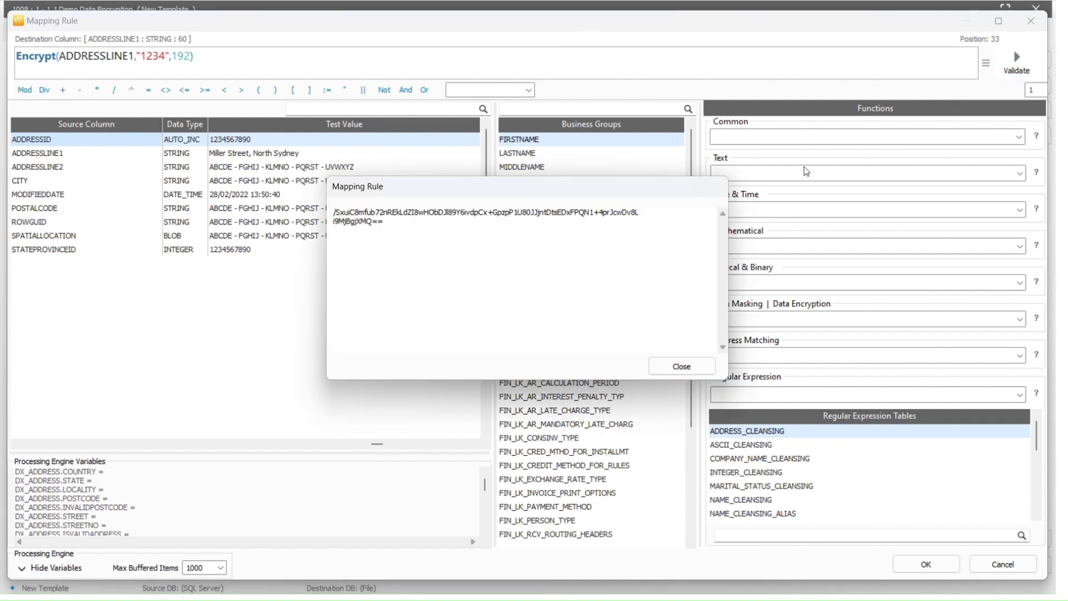
drag(383, 225, 297, 215)
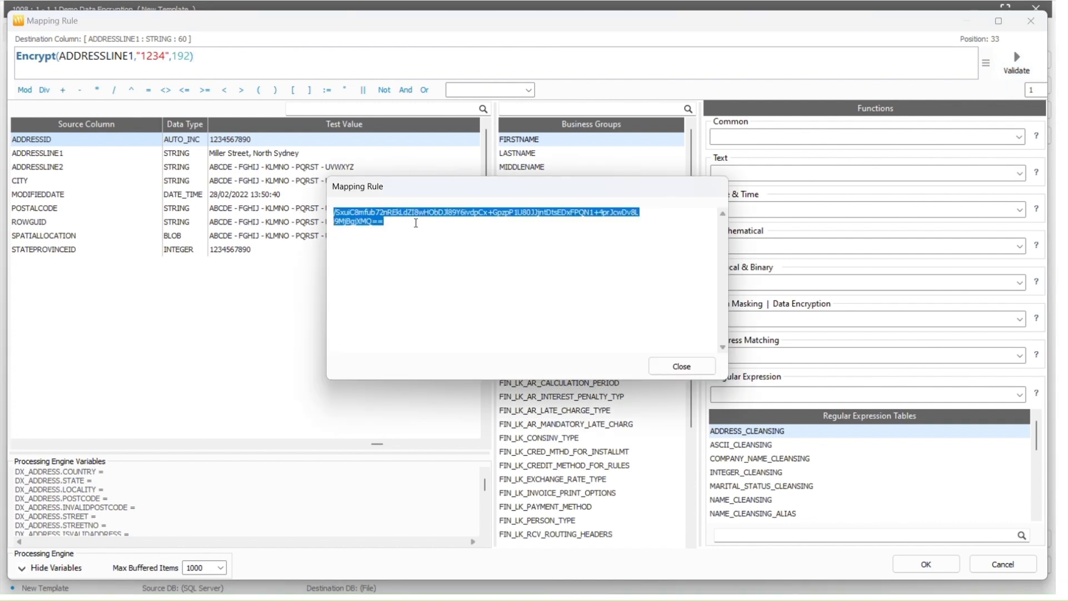
click(681, 365)
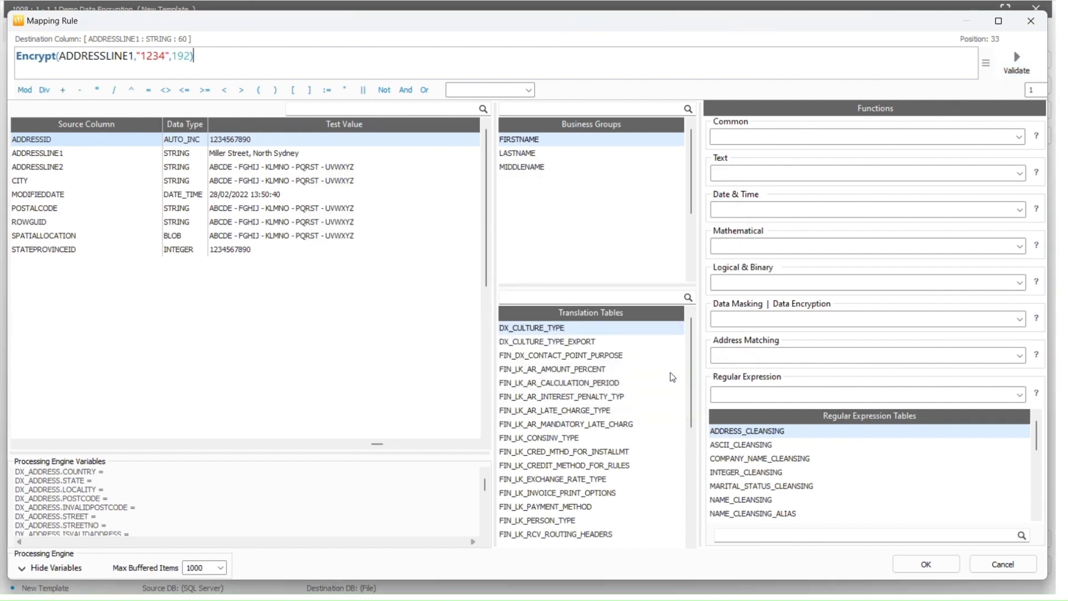
click(917, 562)
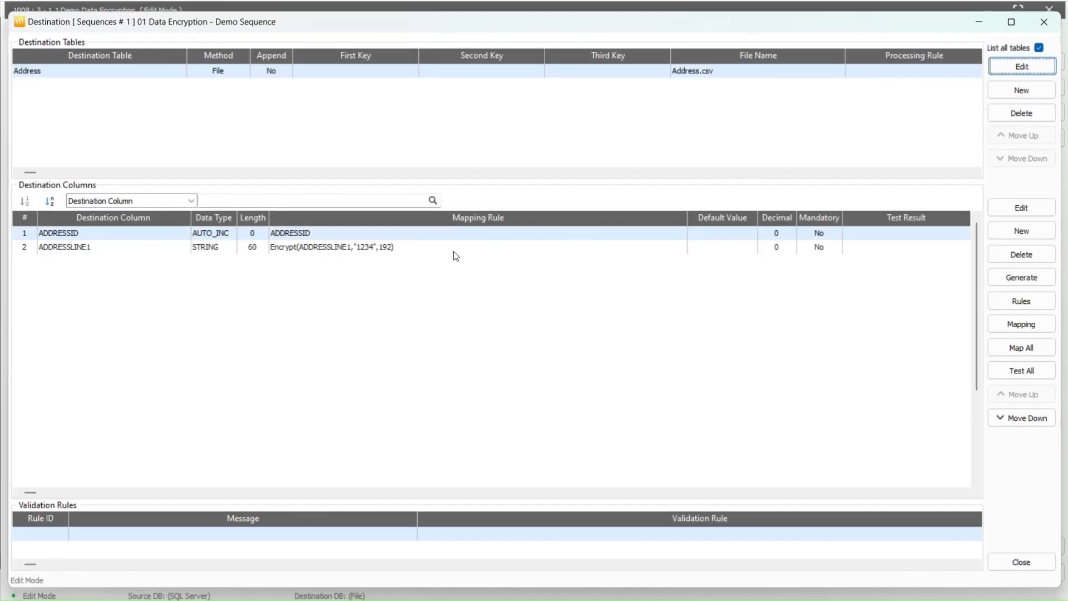
Generate Address.csv's header row, close the destination settings, and finalise the template read-only
right_click(444, 238)
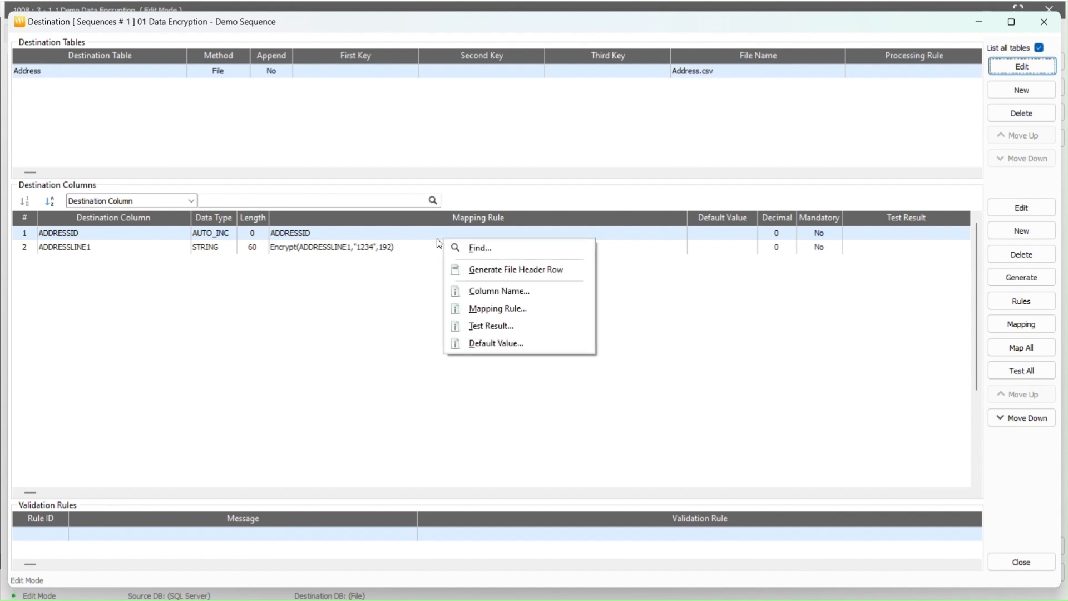
click(490, 275)
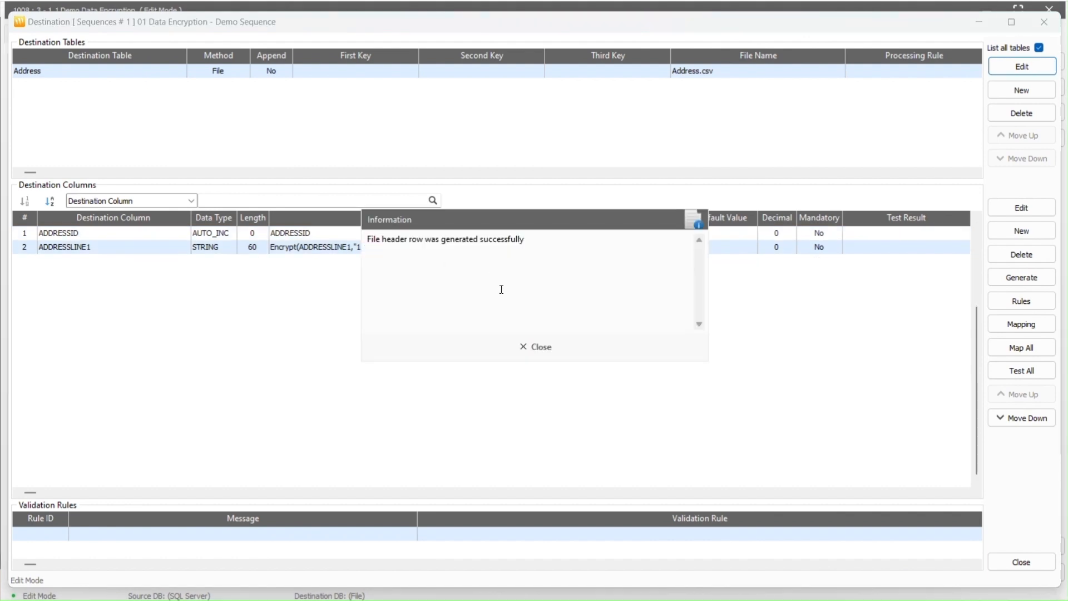
click(535, 348)
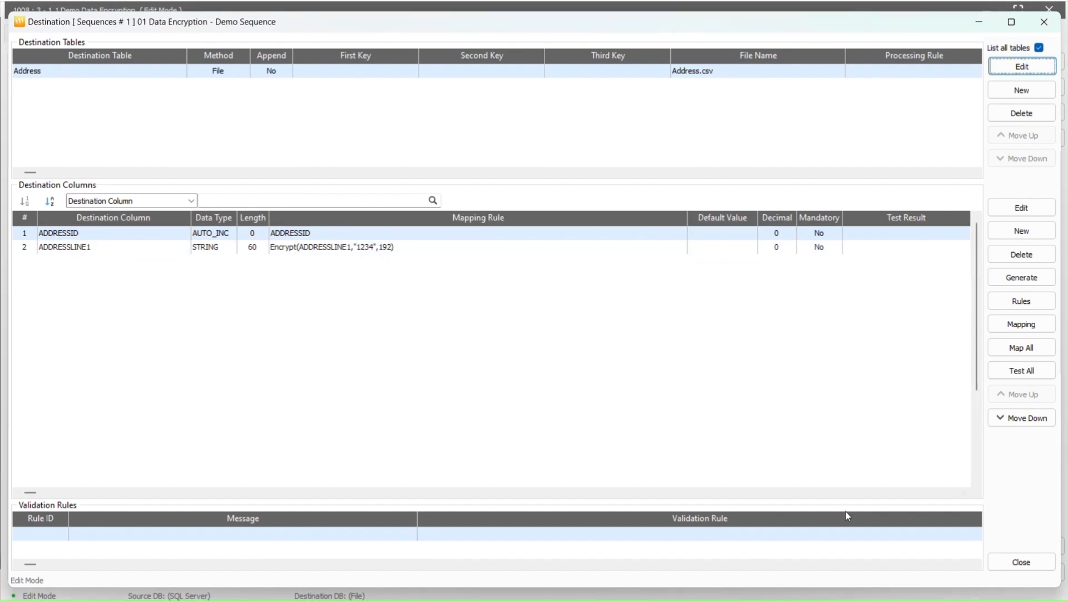
click(1003, 565)
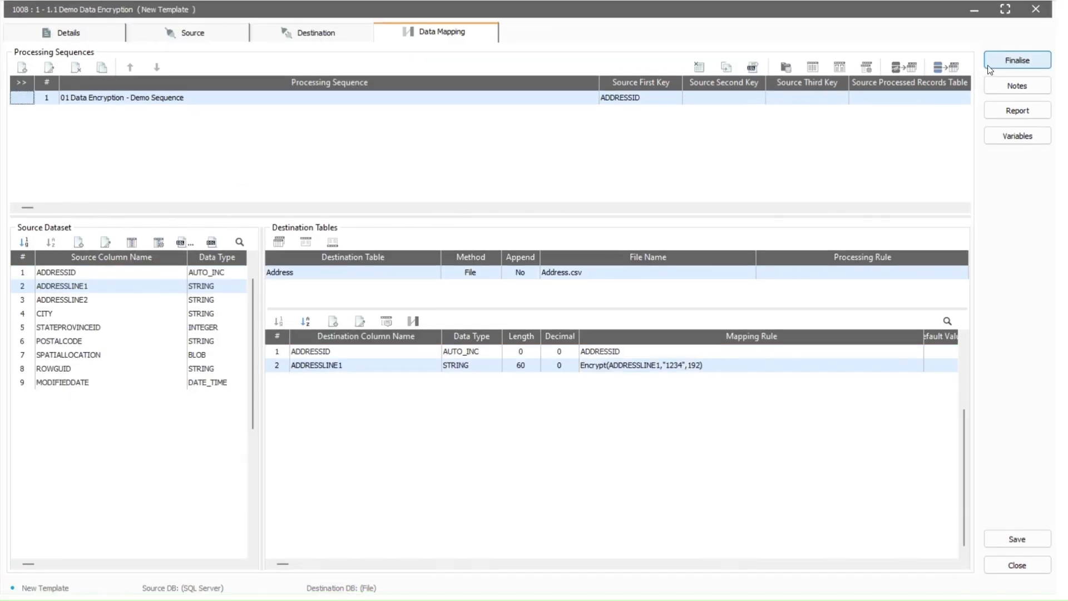
click(987, 66)
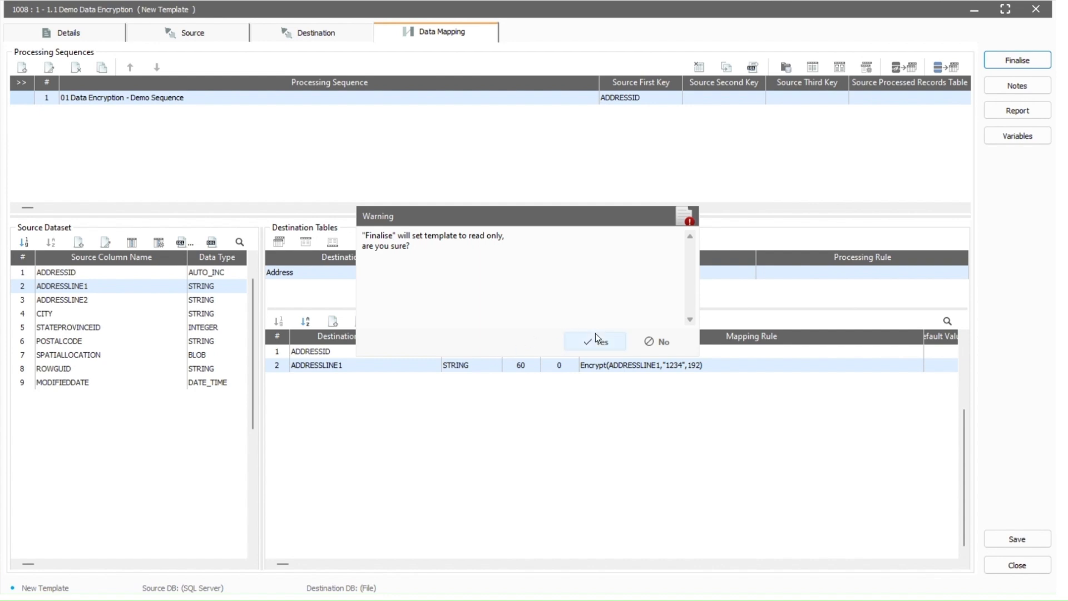
click(596, 338)
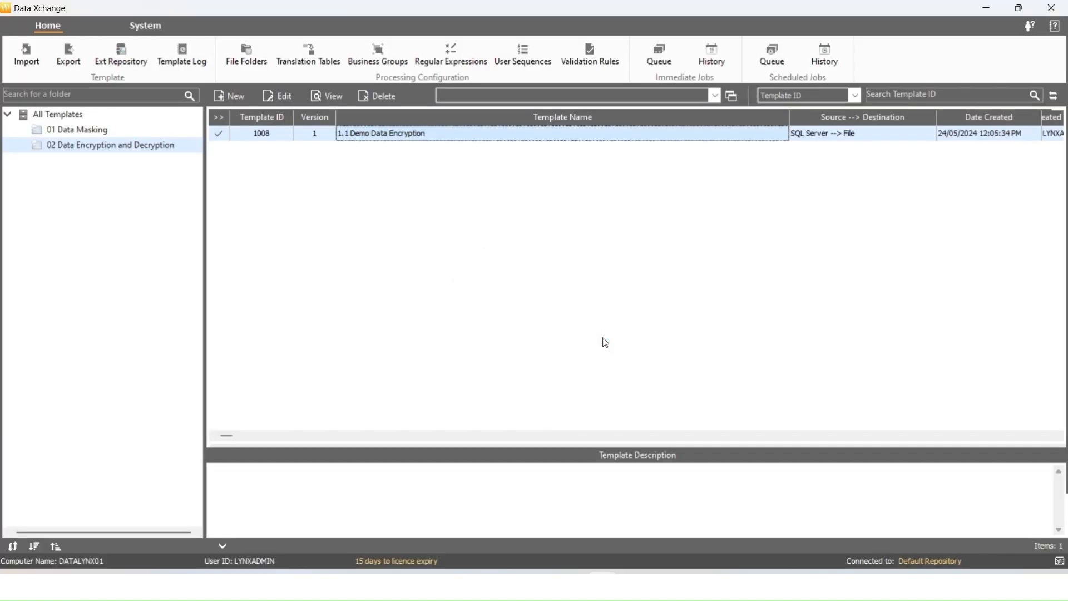
Submit 1.1 Demo Data Encryption as an immediate job and confirm it completed
double_click(531, 140)
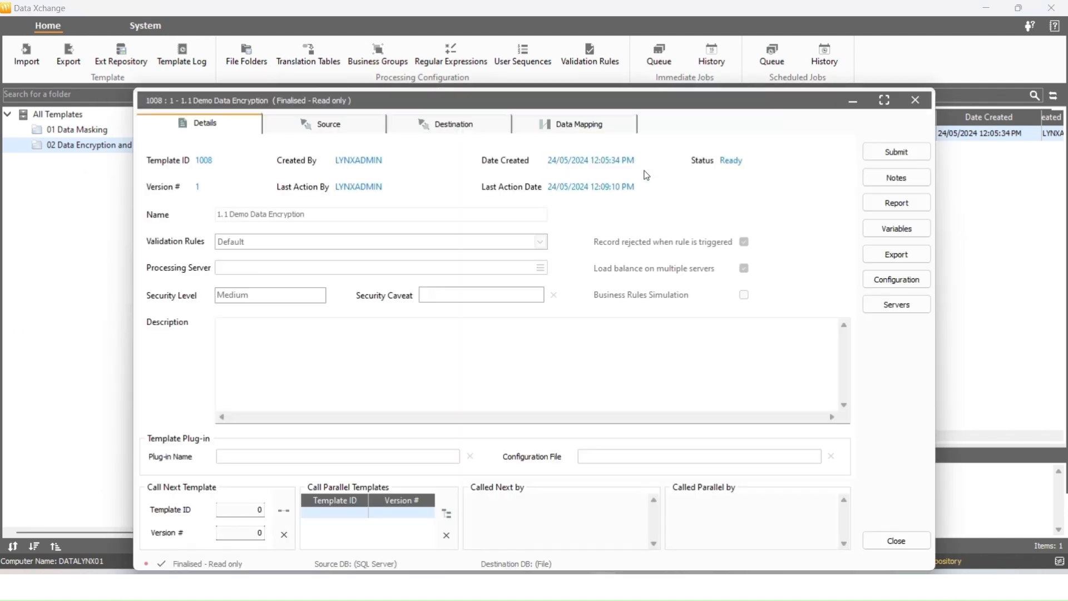
click(872, 149)
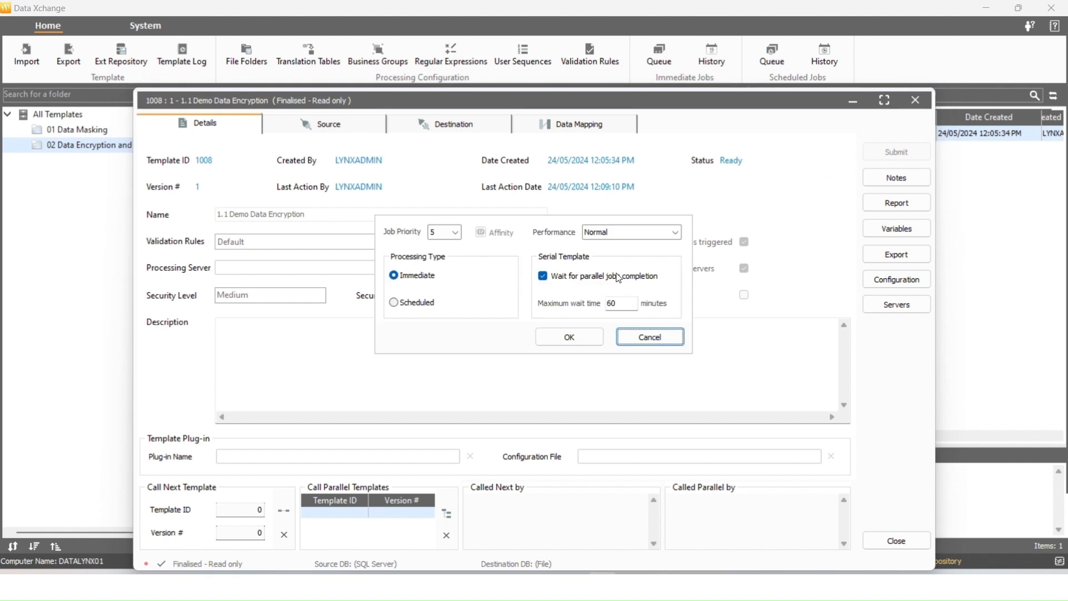
click(563, 338)
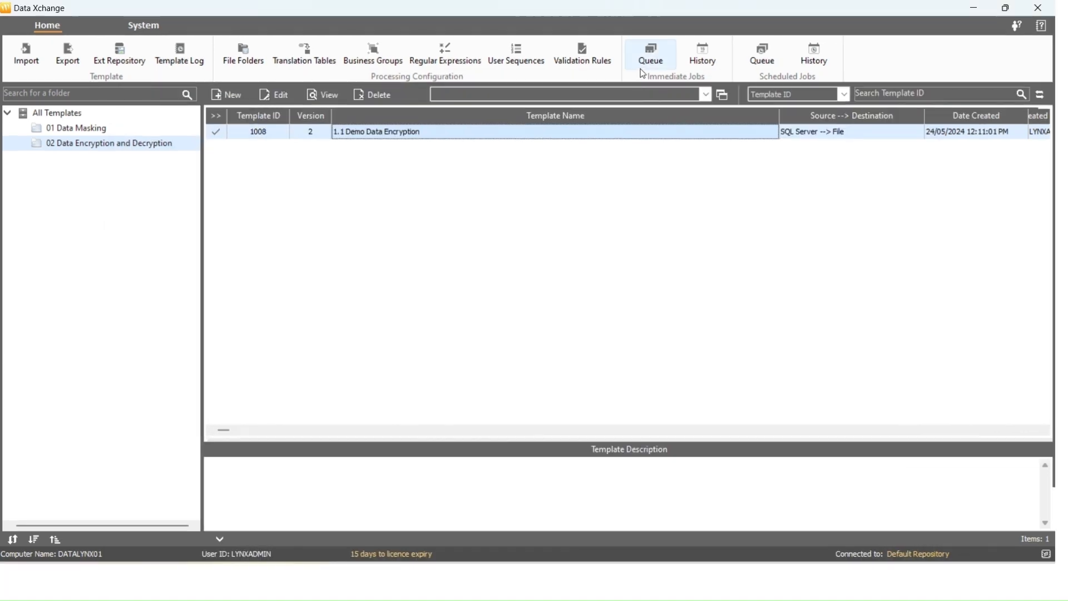
click(652, 63)
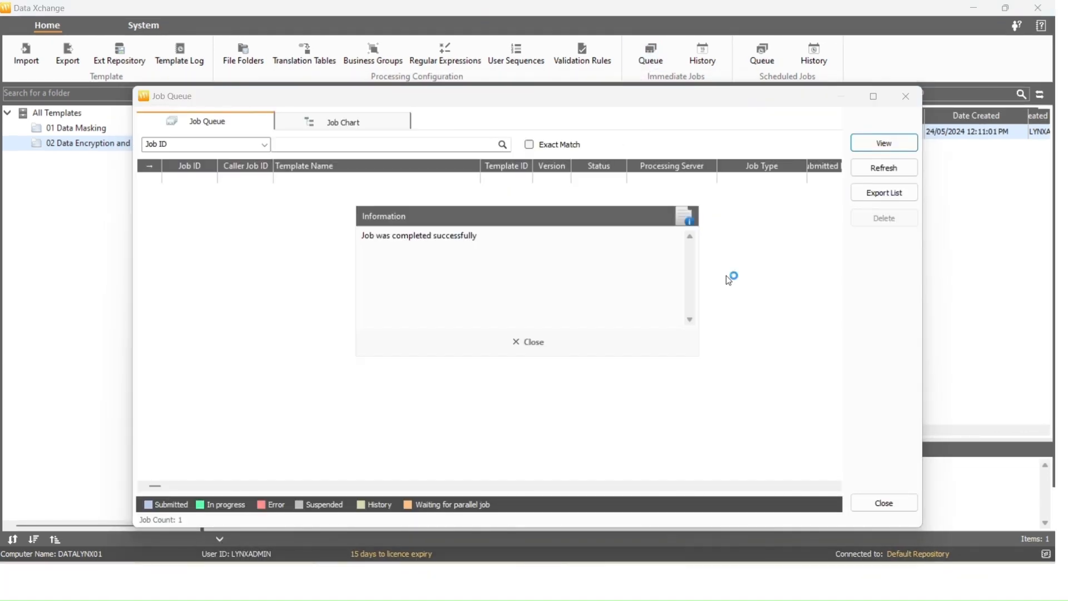
click(520, 341)
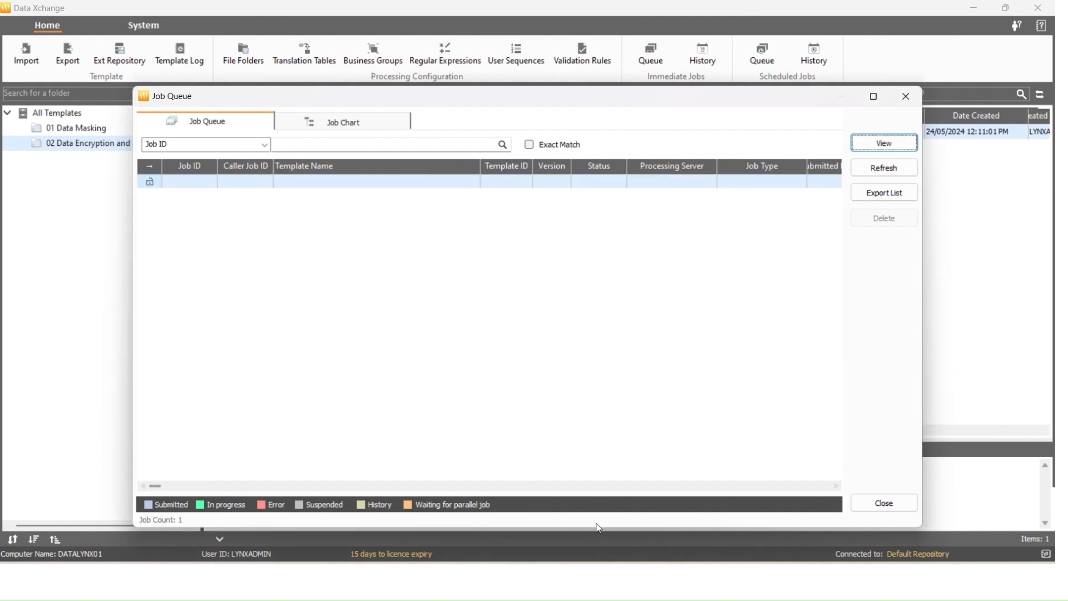
Open Address.csv from the DataEncryptDecrypt folder in Notepad++
click(517, 580)
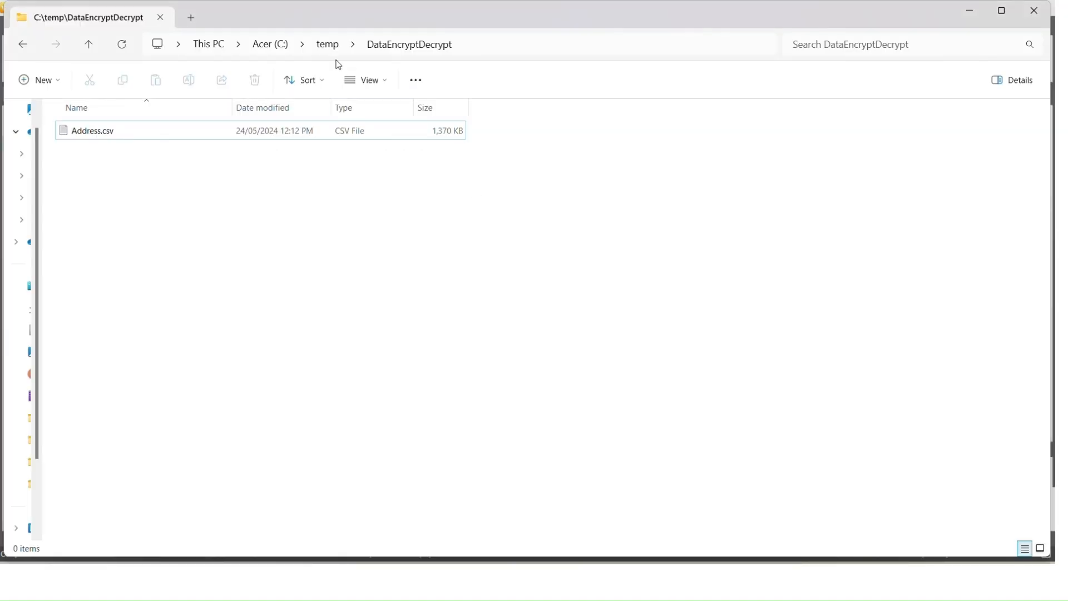
click(310, 136)
right_click(310, 138)
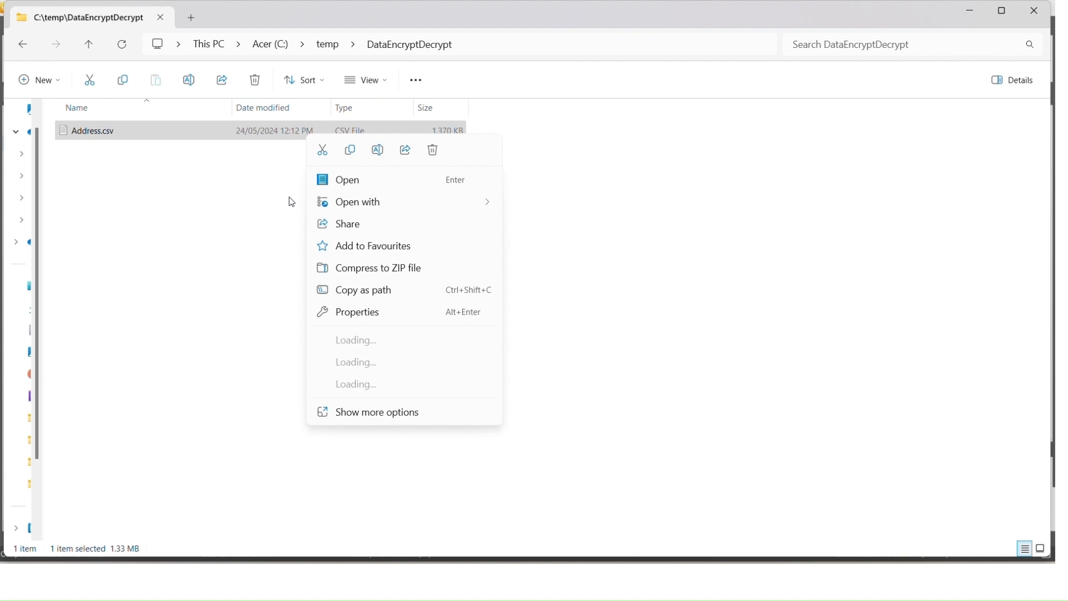
mouse_move(402, 203)
click(526, 252)
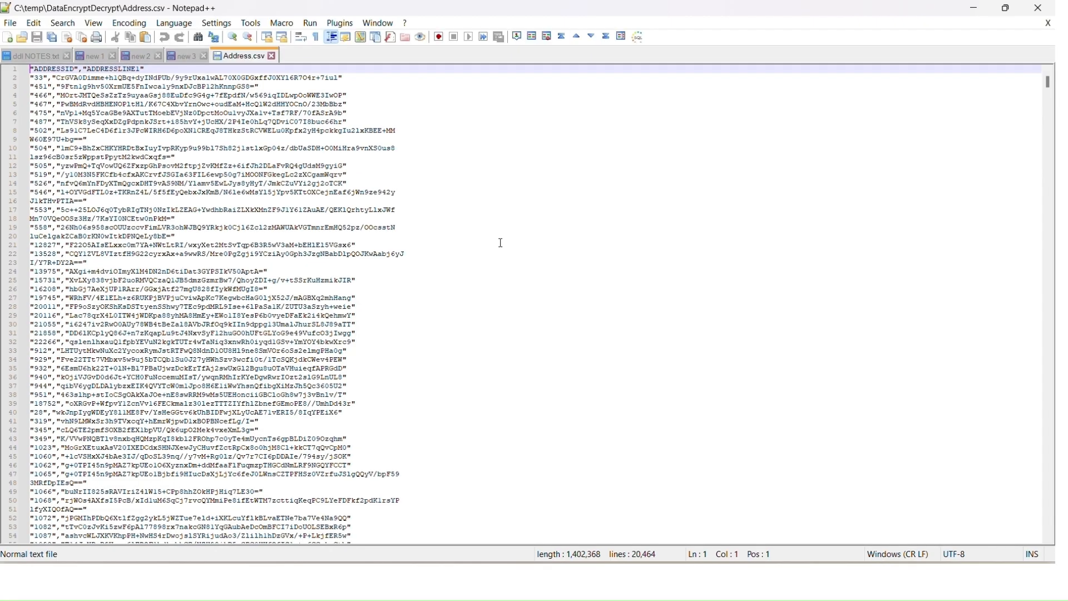
Select an encrypted ADDRESSLINE1 value on line 2 of Address.csv in Notepad++
double_click(242, 79)
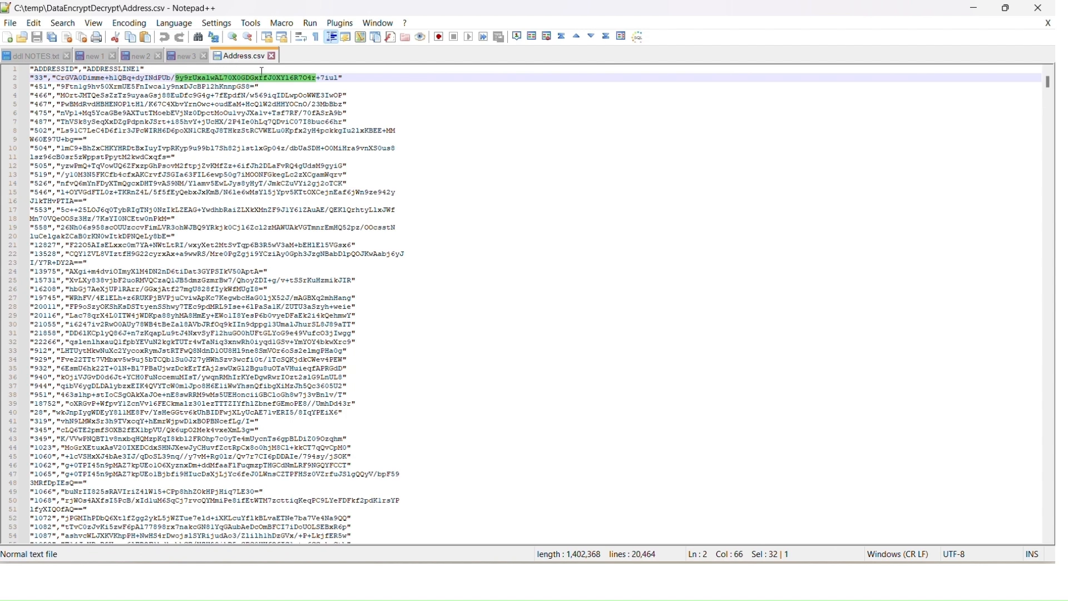
Paste and run the CREATE TABLE script for DEMO_ADDRESS_DECRYPT in a new Data Xplorer script
key(alt+Tab)
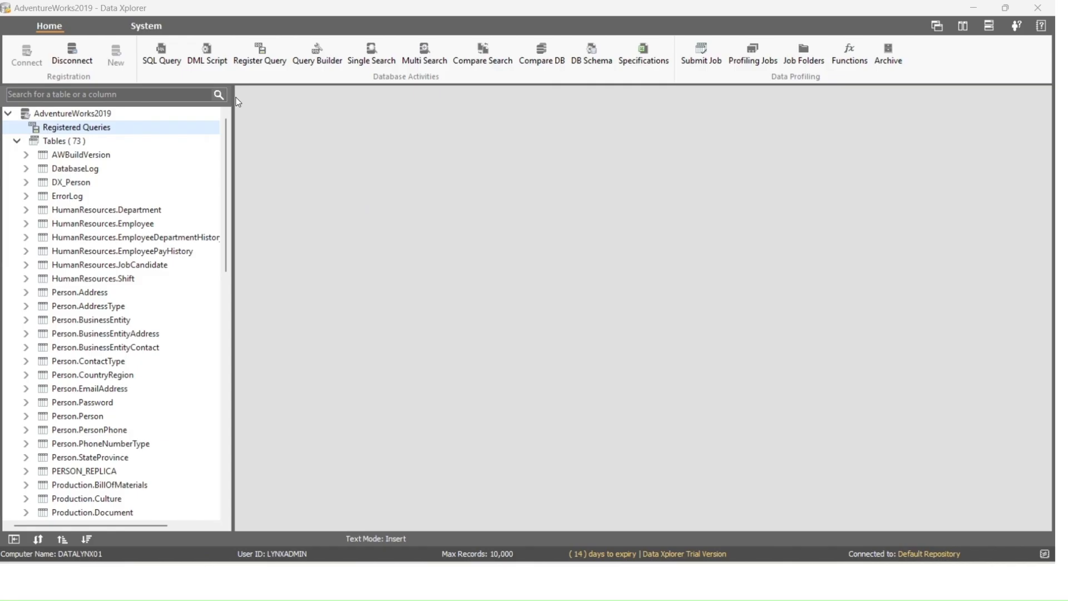
click(222, 62)
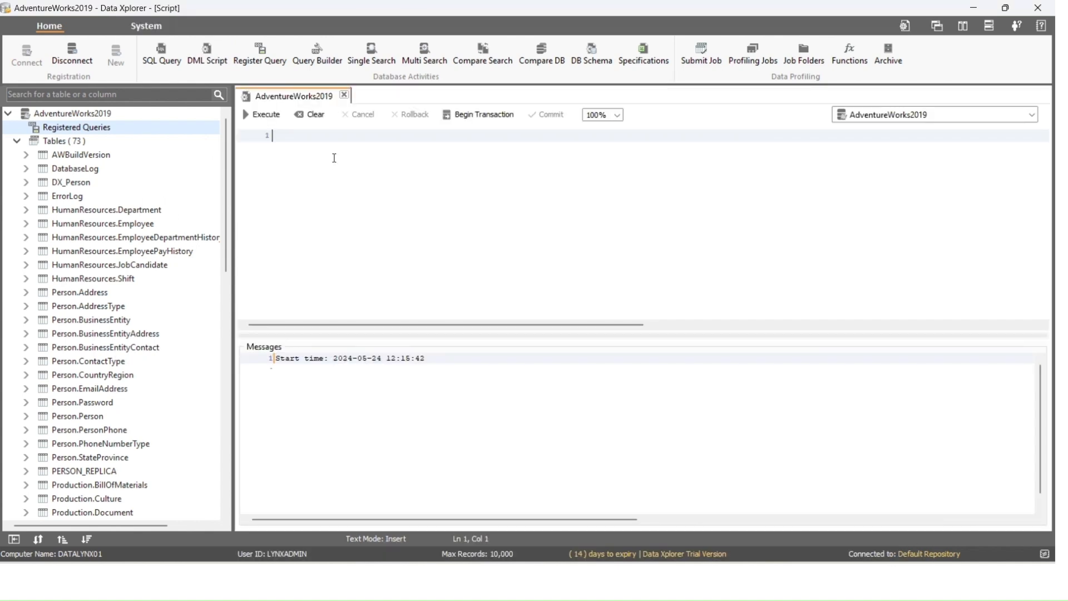
text(CREATE TABLE DEMO_ADDRESS_DECRYPT (     ADDRESS_ID NVARCHAR(1024),     ADDRESSLINE1_ENCRYPTED NVARCHAR(1024),     ADDRESSLINE1_DECRYPTED NVARCHAR(1024) );)
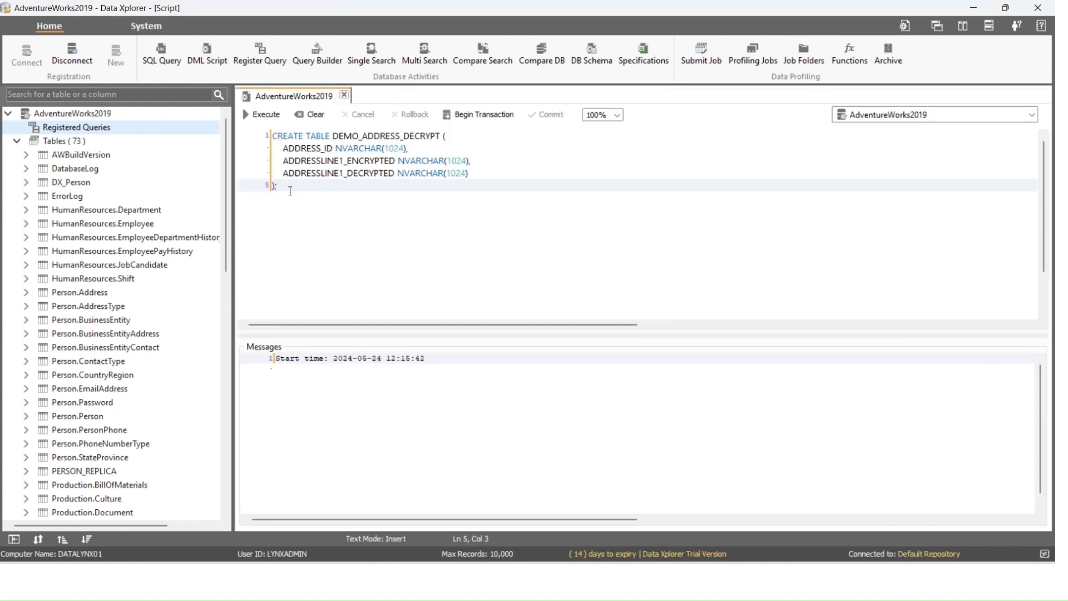
drag(288, 188, 247, 133)
click(248, 117)
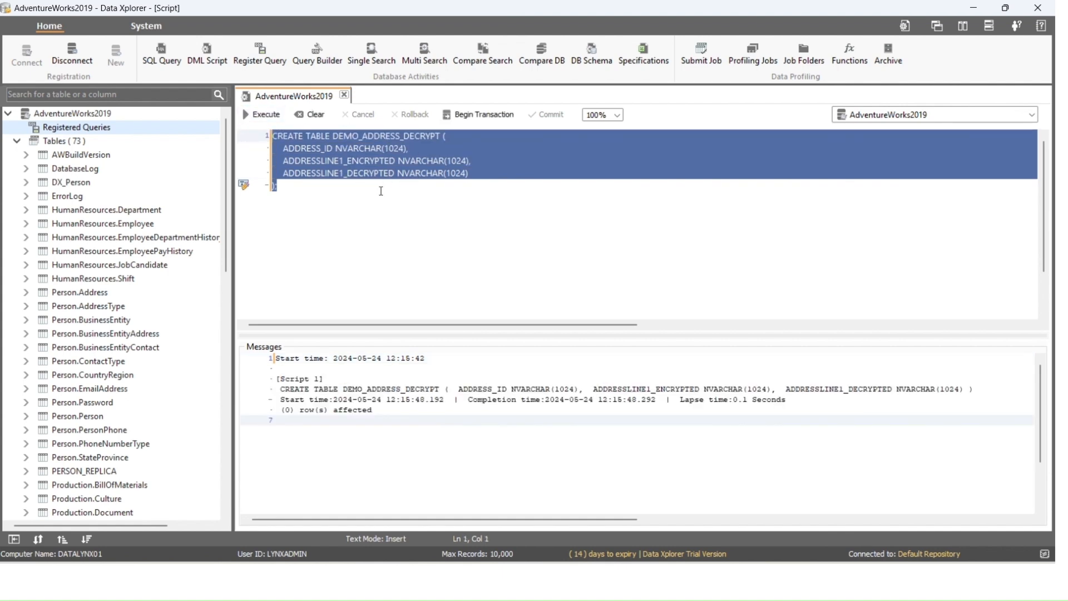
click(348, 185)
Review the ADDRESS_ID, ADDRESSLINE1_ENCRYPTED and ADDRESSLINE1_DECRYPTED columns and copy the table name
double_click(313, 149)
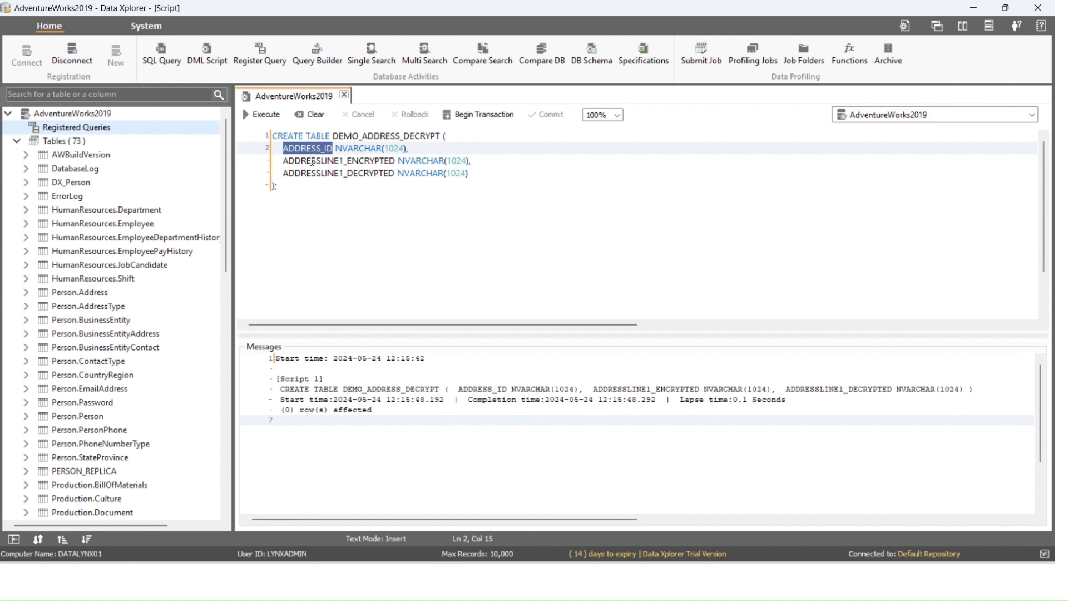
double_click(312, 162)
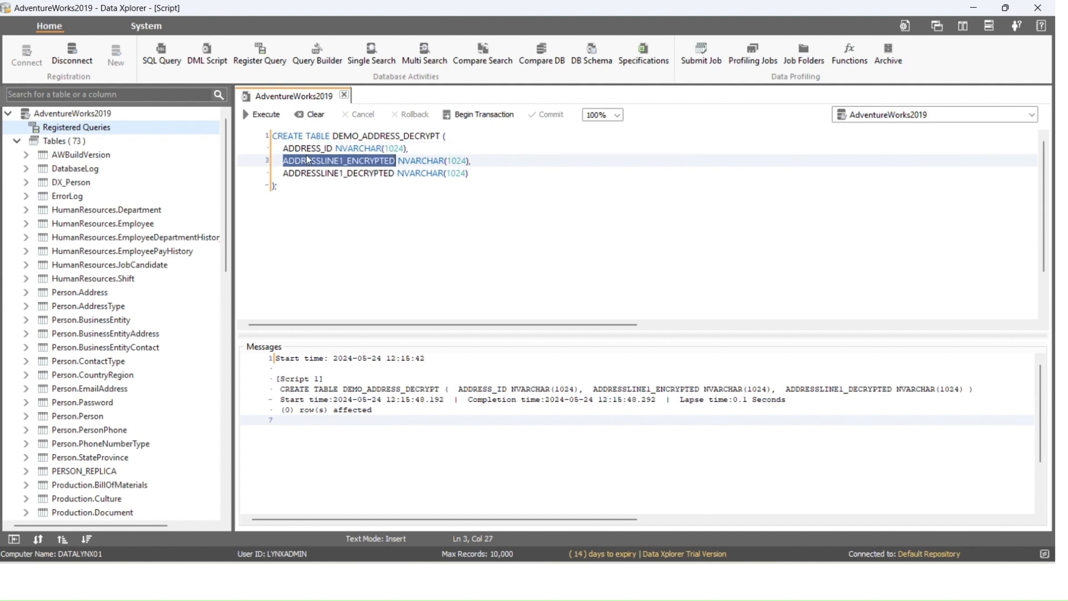
click(307, 149)
double_click(311, 174)
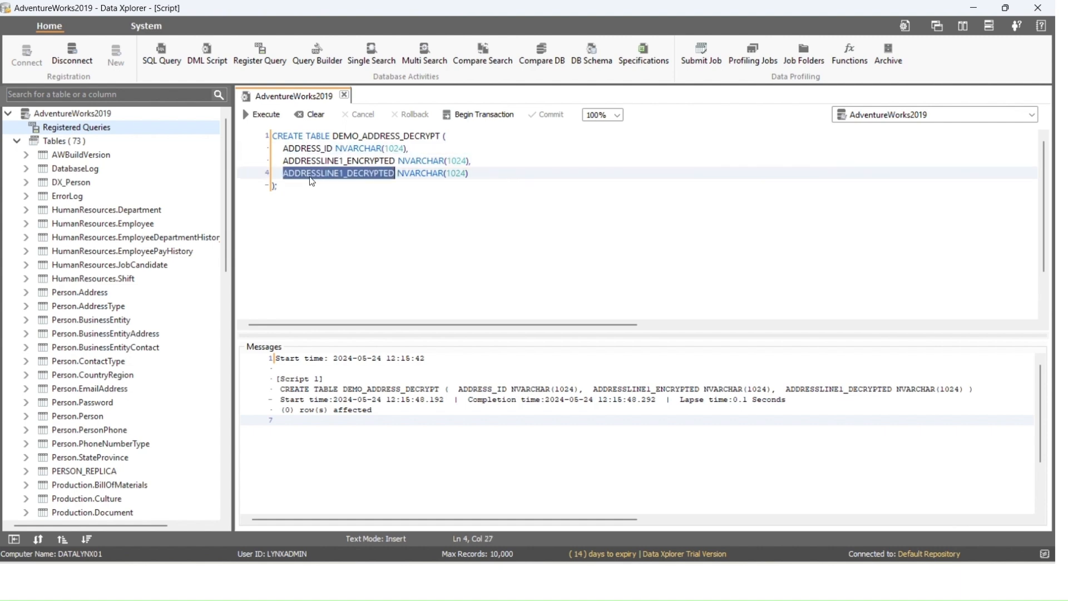
double_click(385, 135)
Register DEMO_ADDRESS_DECRYPT as a single table and open its contents
right_click(177, 141)
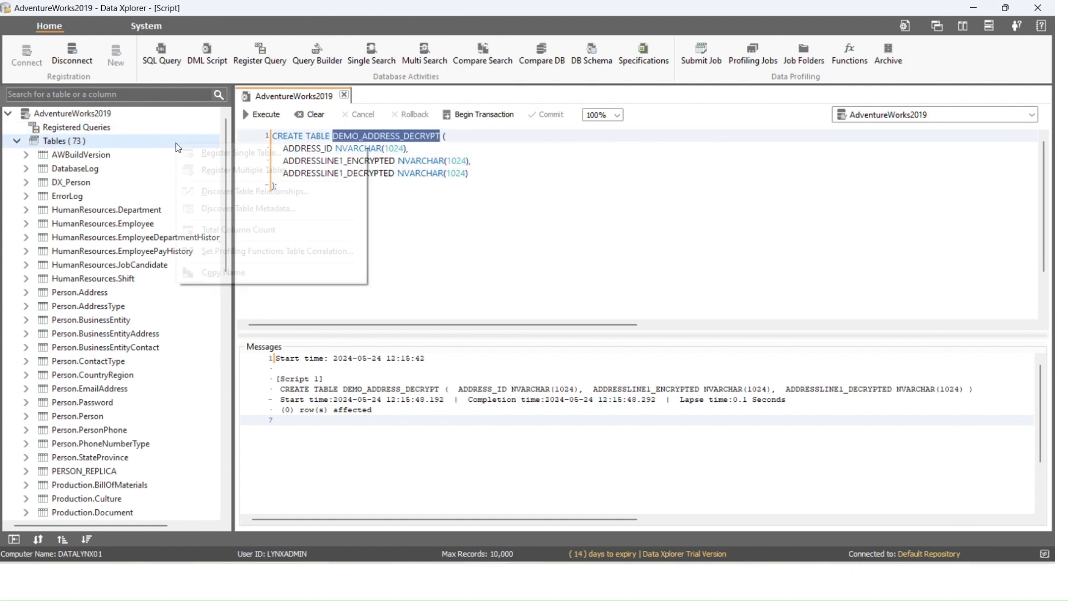
click(203, 153)
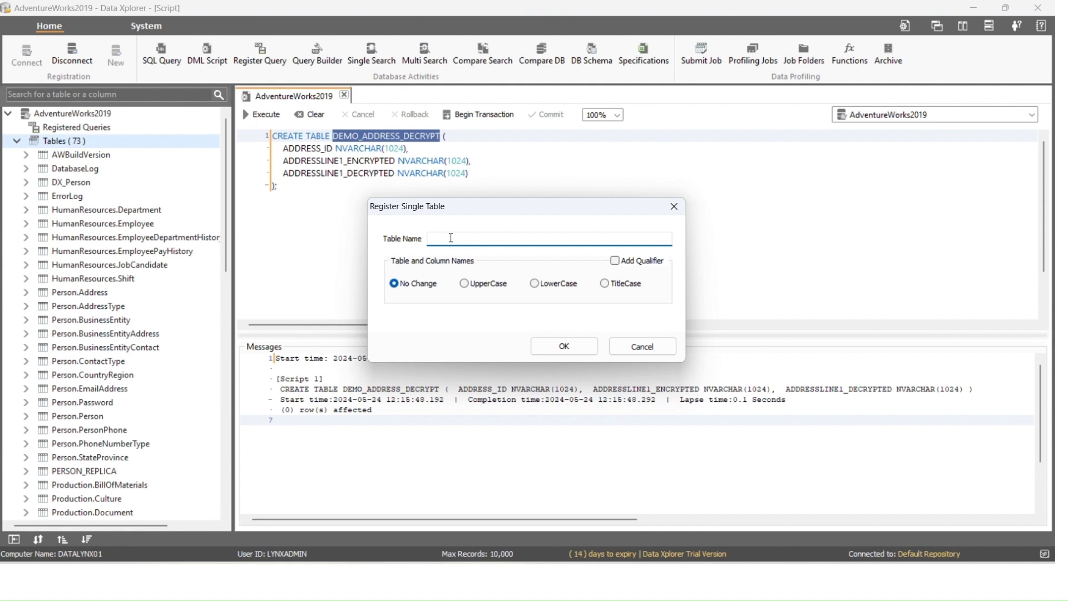
key(ctrl+v)
click(564, 346)
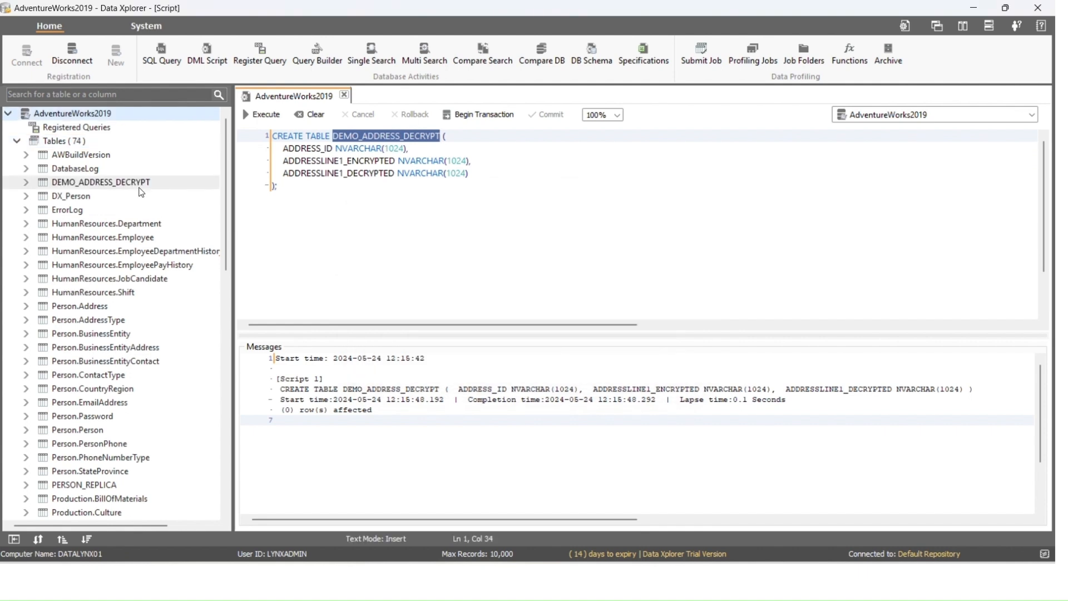
click(184, 182)
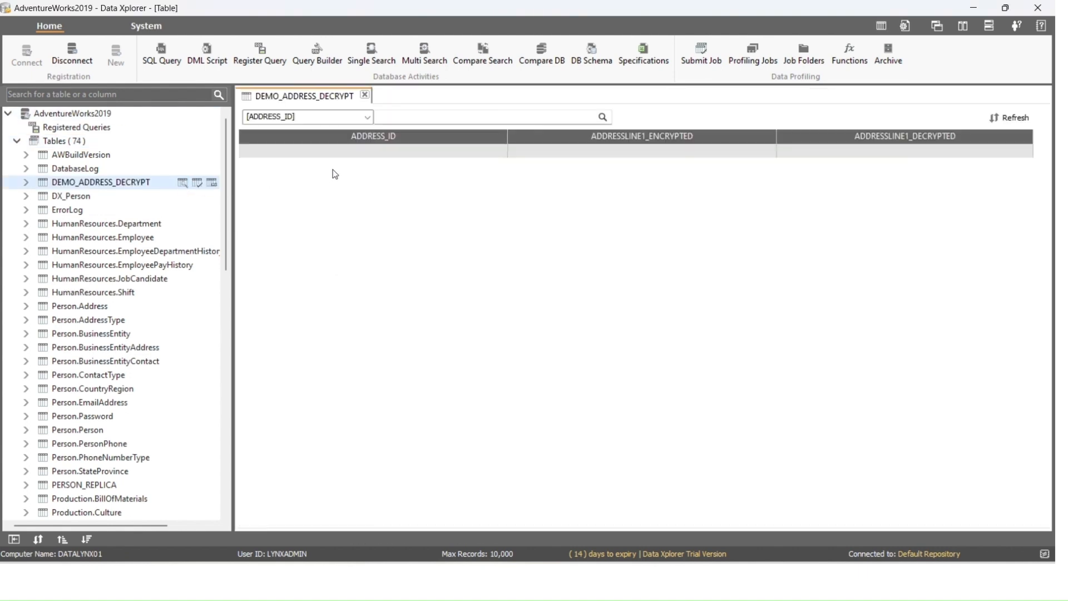
key(alt+Tab)
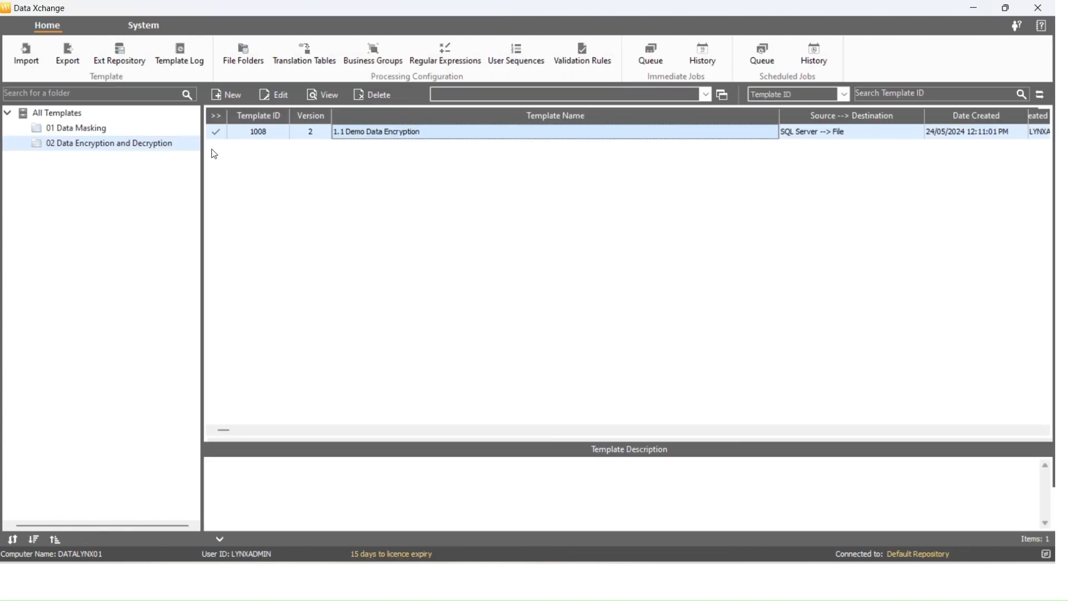
Create a new template named '1.2 Demo Data Decryption'
click(223, 97)
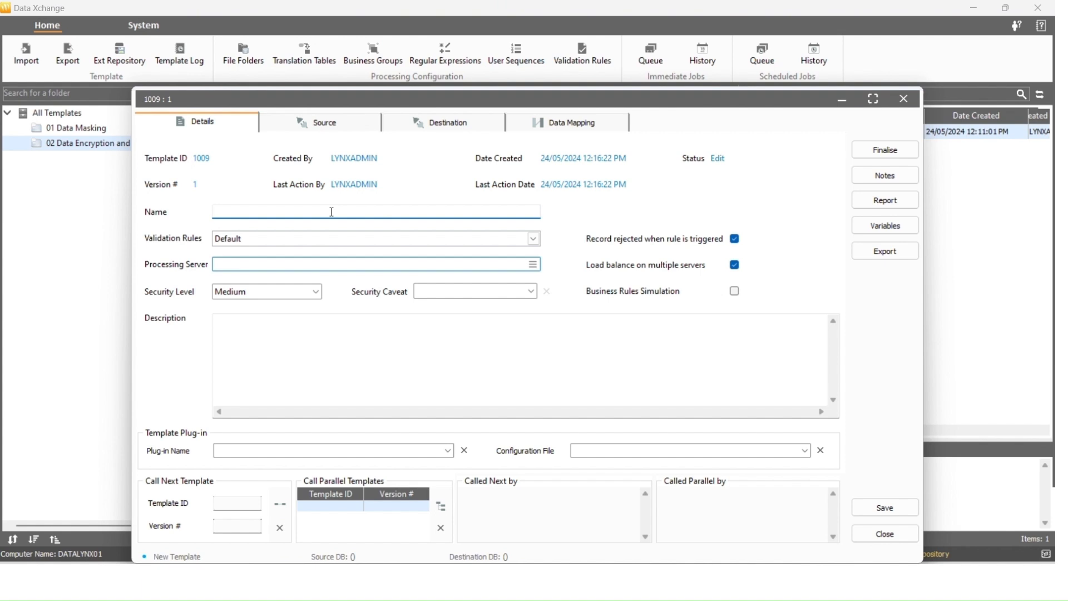
text(1.2 D)
text(emo Data Decryption)
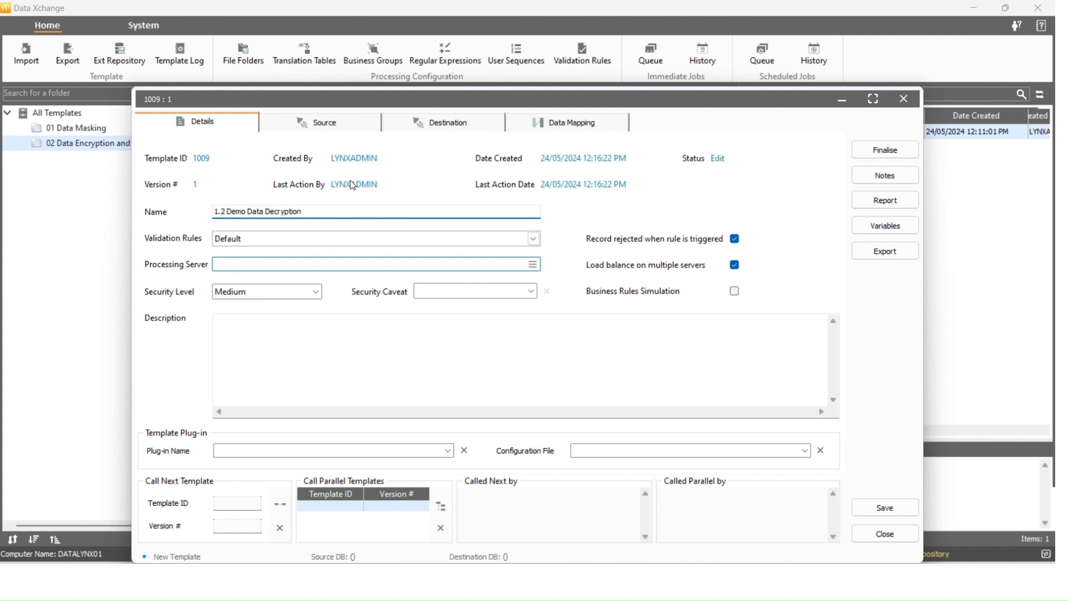
Set the source to delimited files in the Demo - Data Encrypt/ Decrypt folder, with a header row
click(337, 124)
click(413, 160)
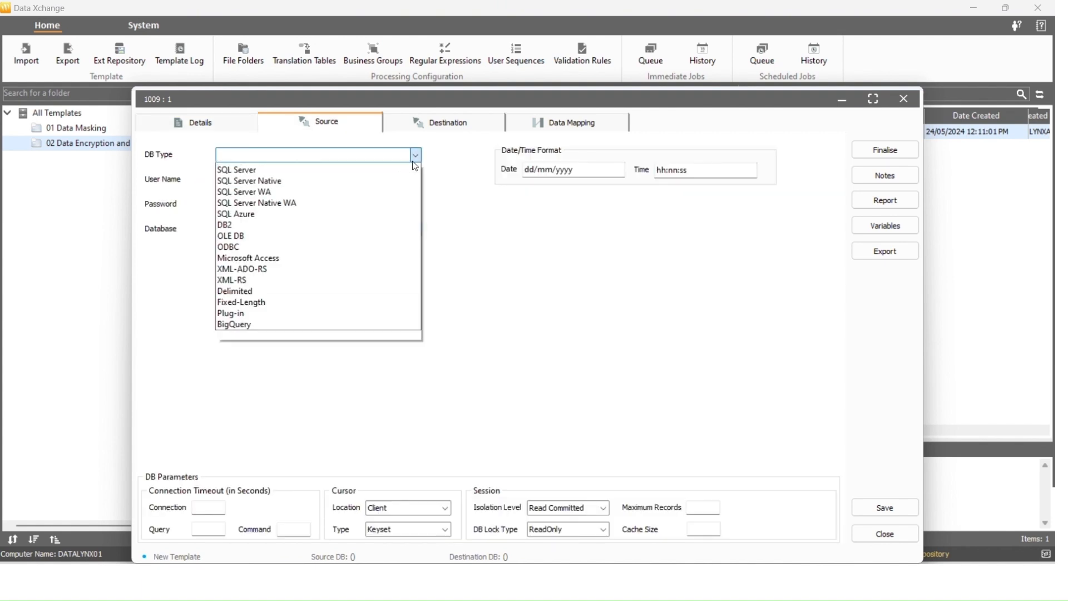
click(398, 290)
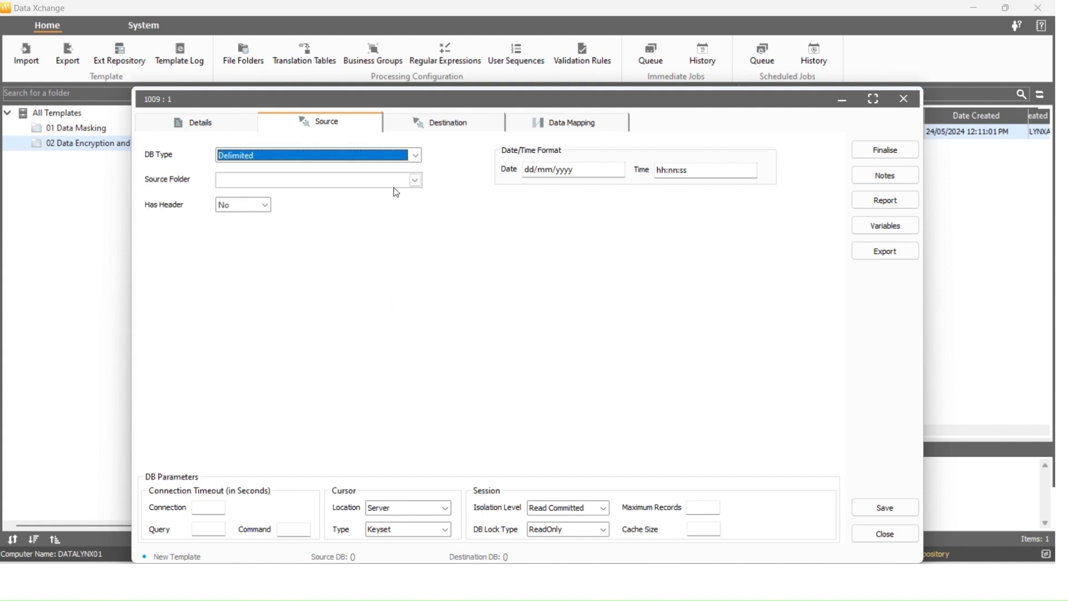
click(416, 180)
click(328, 300)
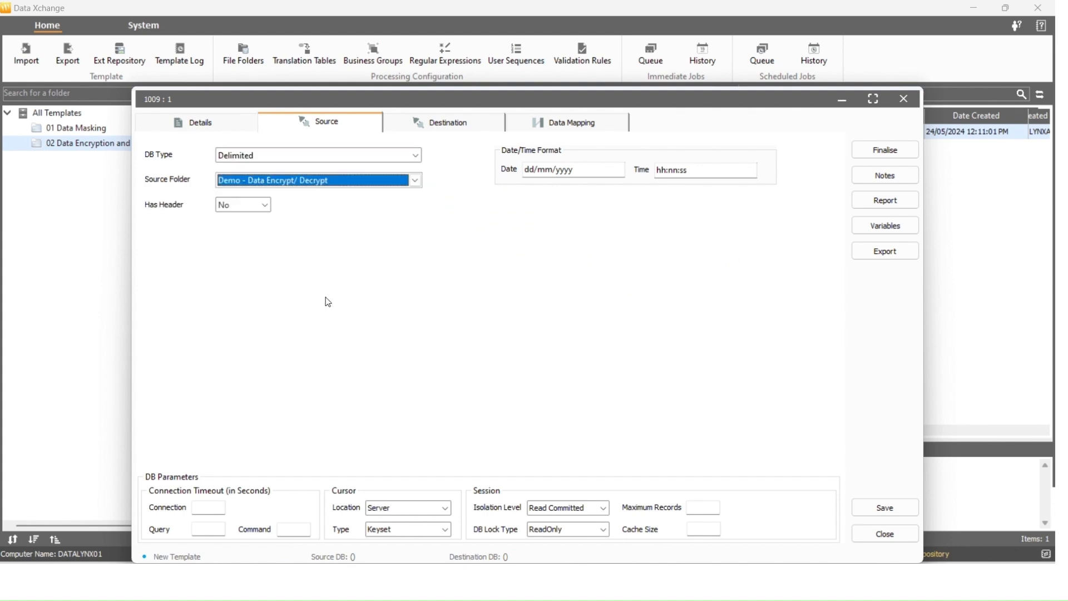
click(267, 206)
click(227, 226)
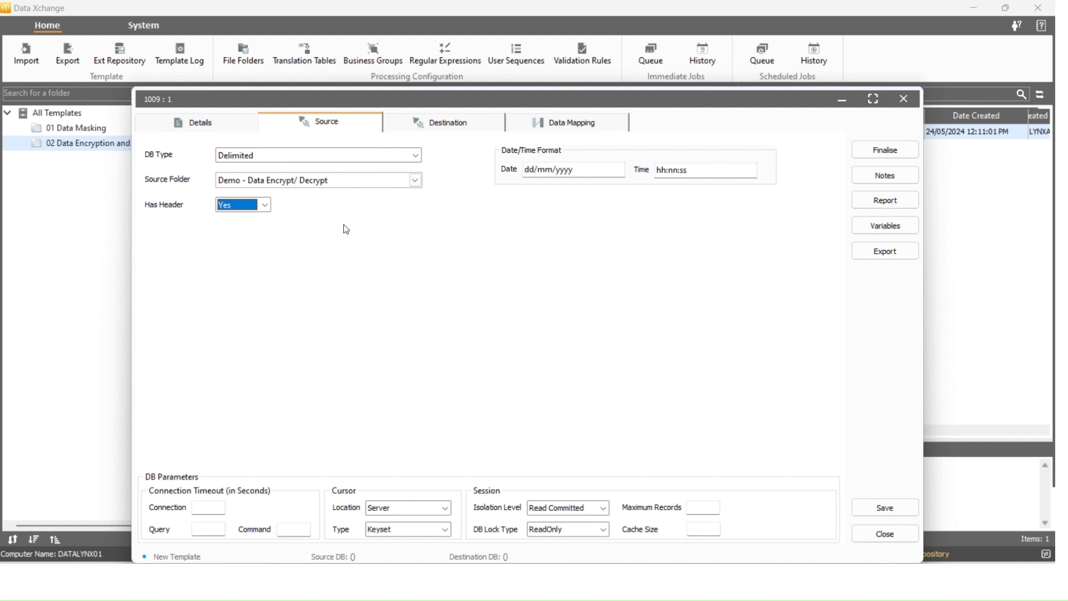
Set the destination to the SQL Server database AdventureWorks2019
click(461, 126)
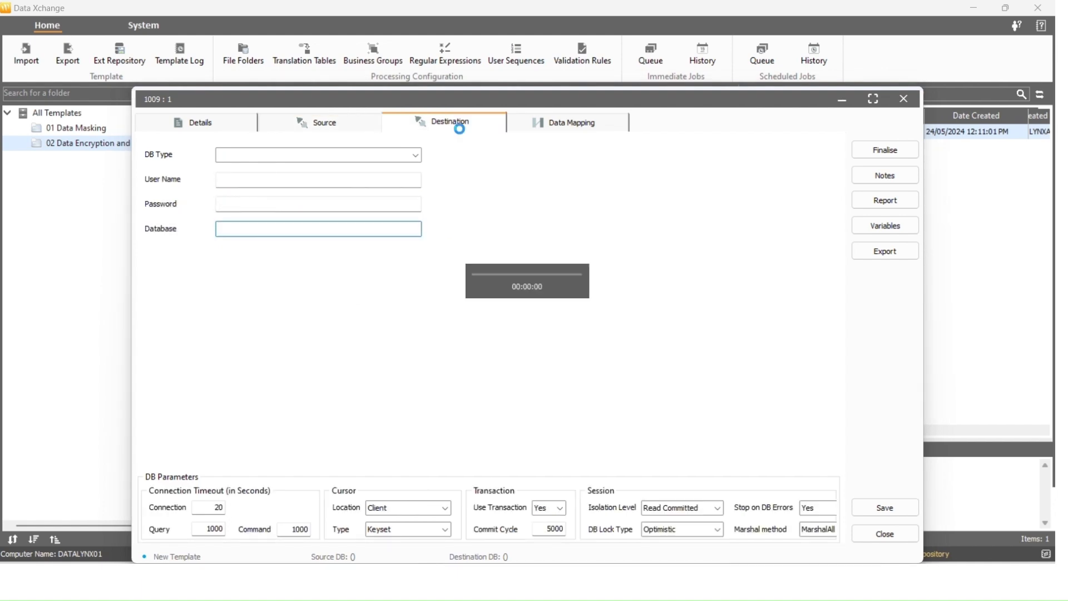
click(414, 159)
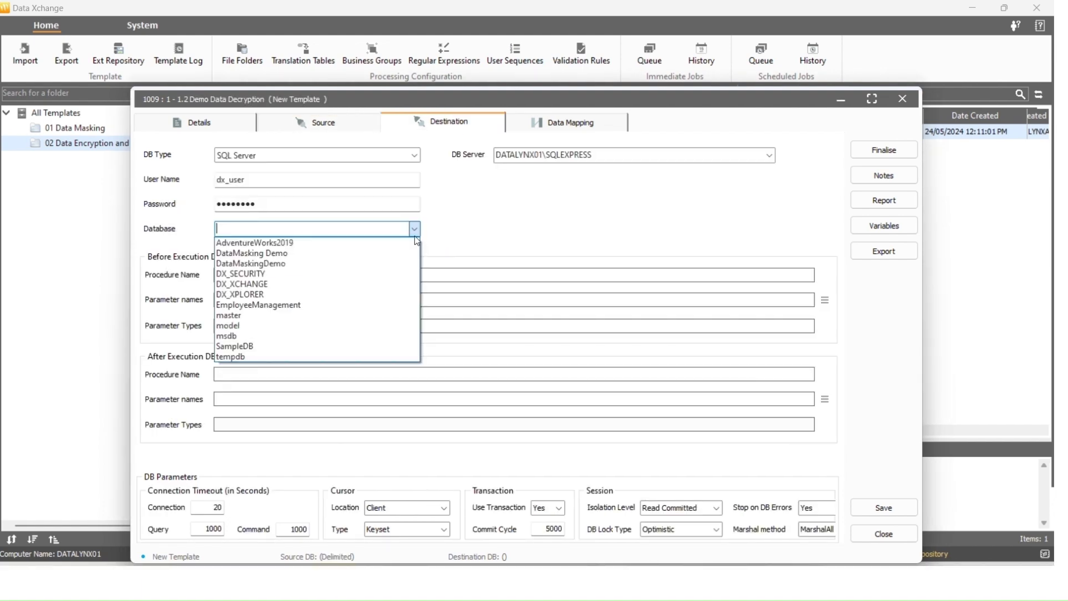
click(415, 243)
click(579, 132)
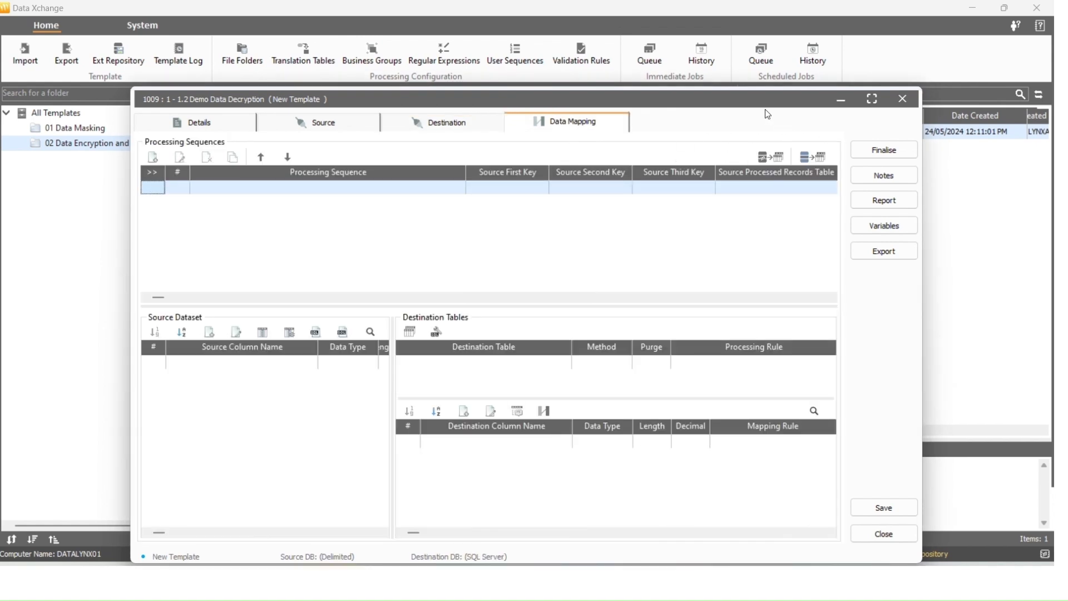
Add a processing sequence named '1.0 Data Decryption - Demo Sequence' in the maximized editor
click(872, 99)
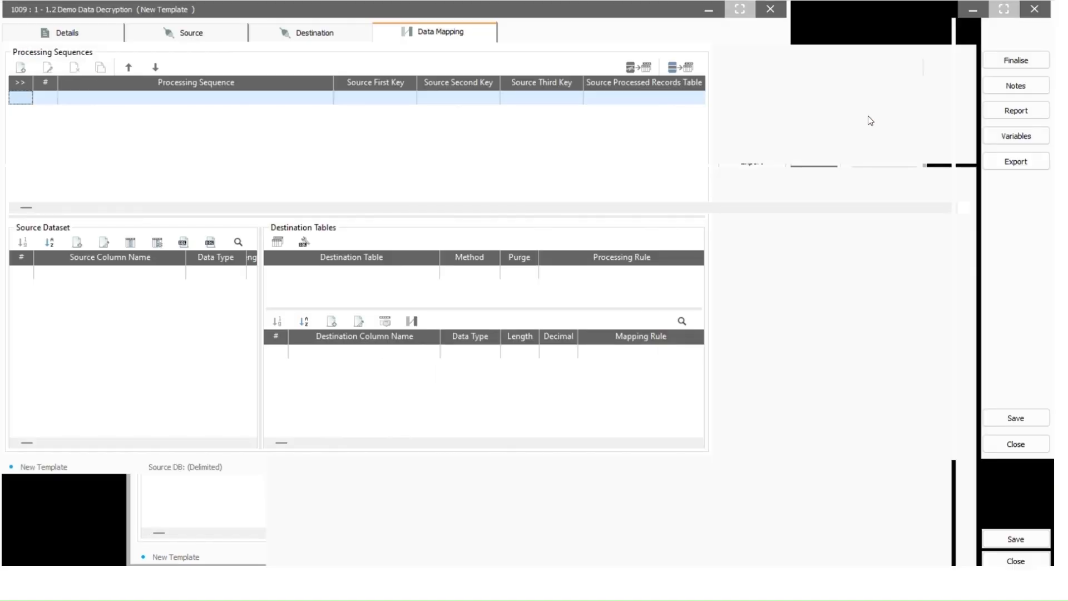
click(21, 67)
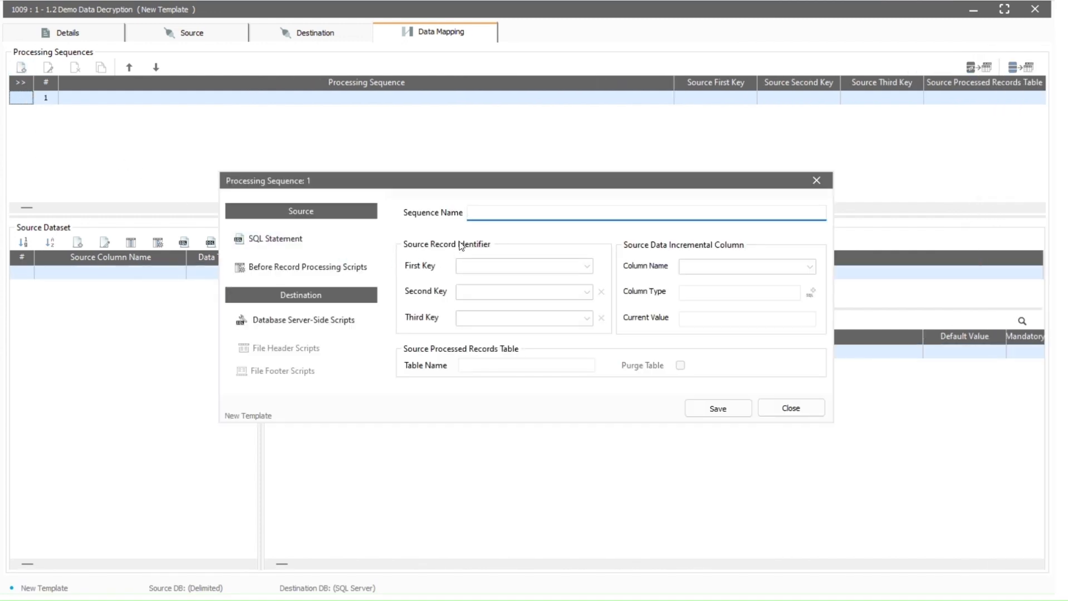
key(ctrl+v)
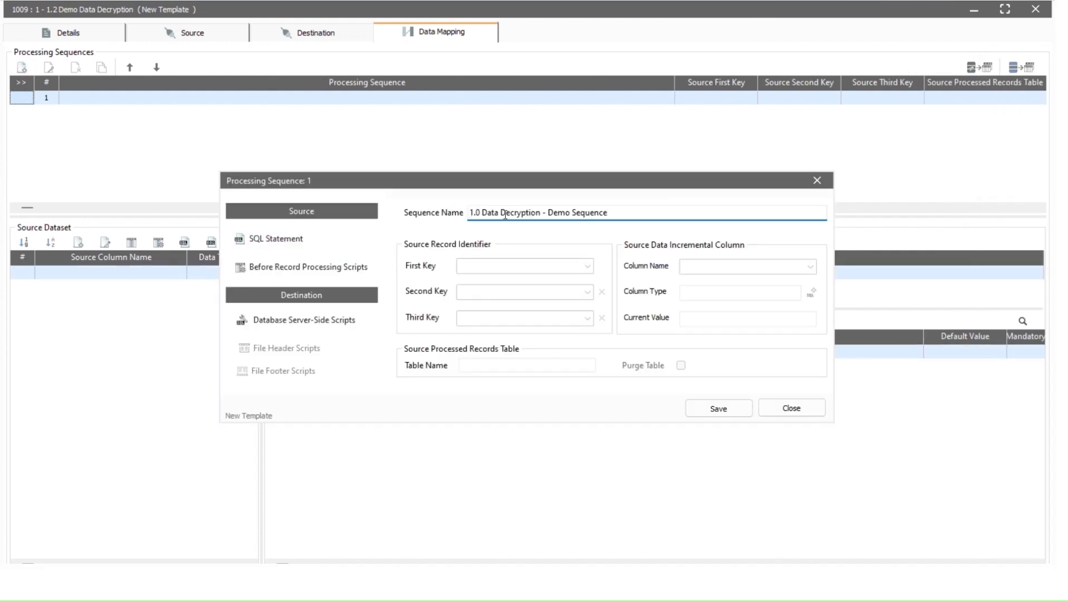
Enter, validate and save the query SELECT * FROM Address.csv
click(270, 238)
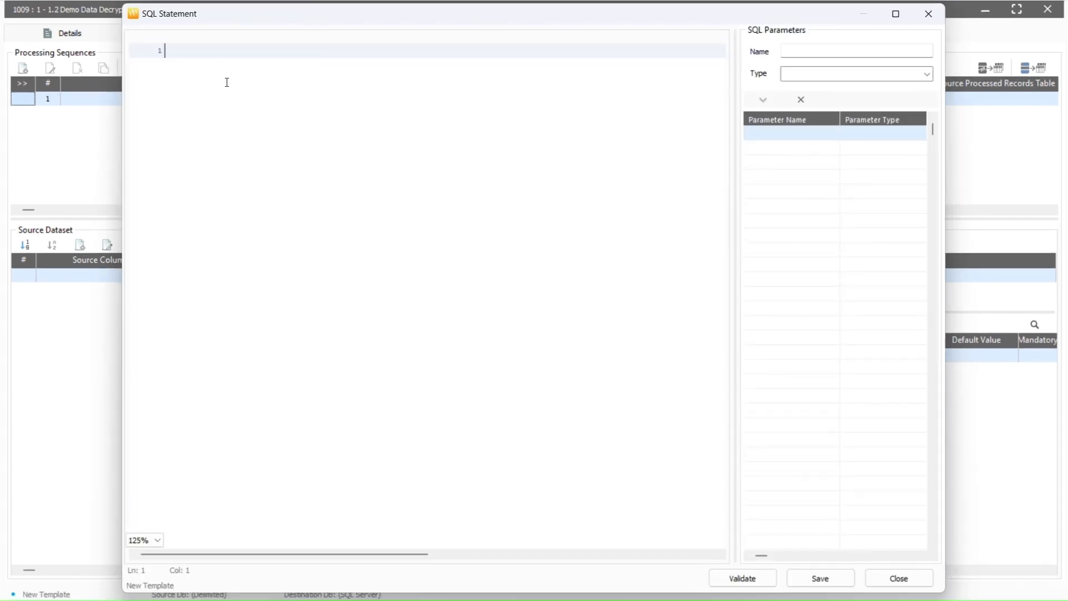
key(ctrl+v)
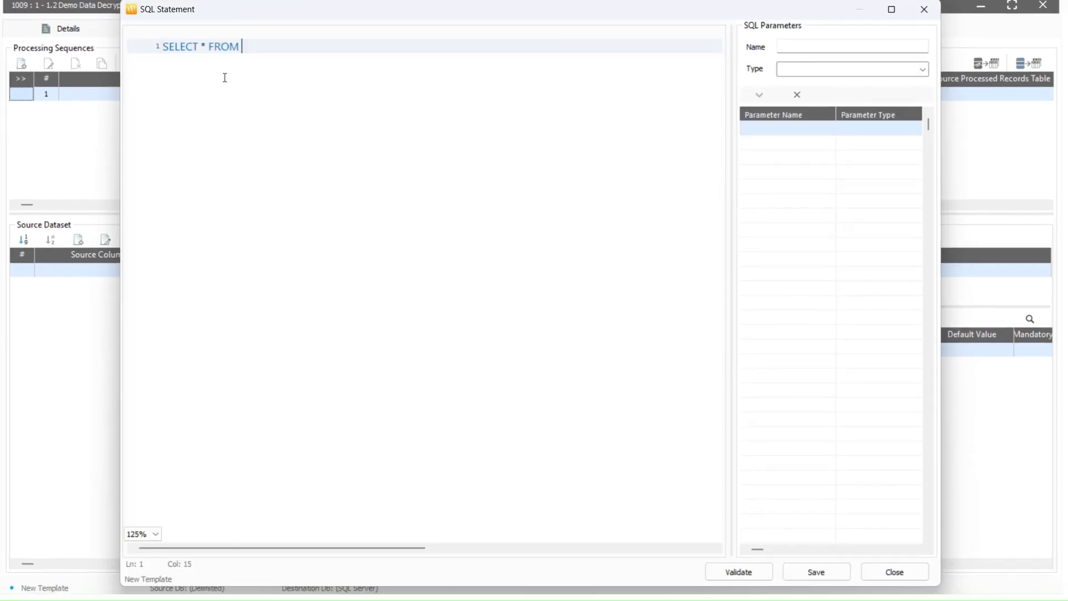
text(Address.csv)
click(738, 571)
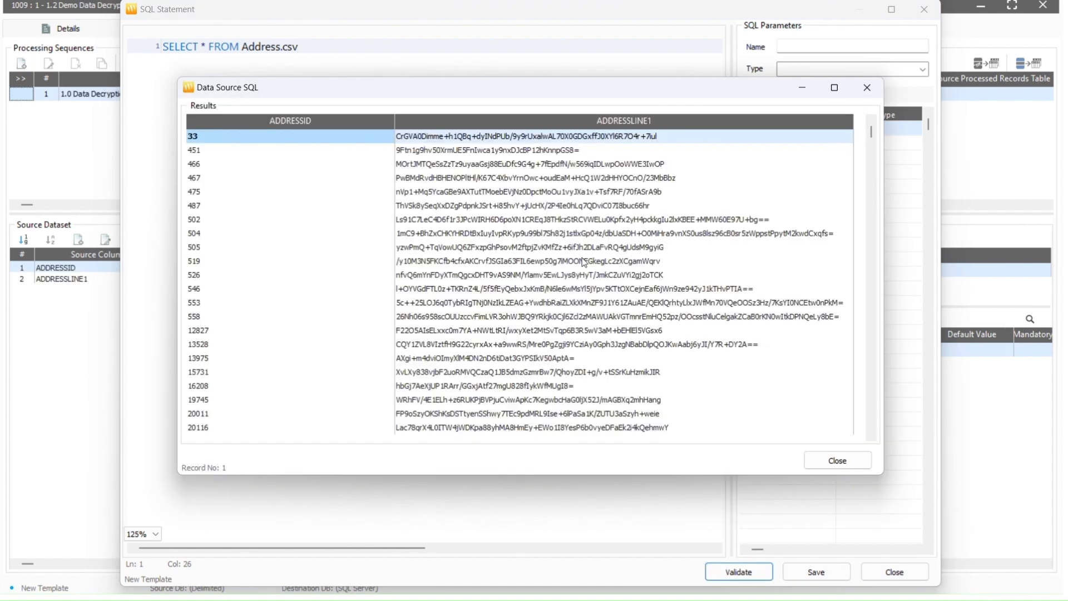
click(837, 460)
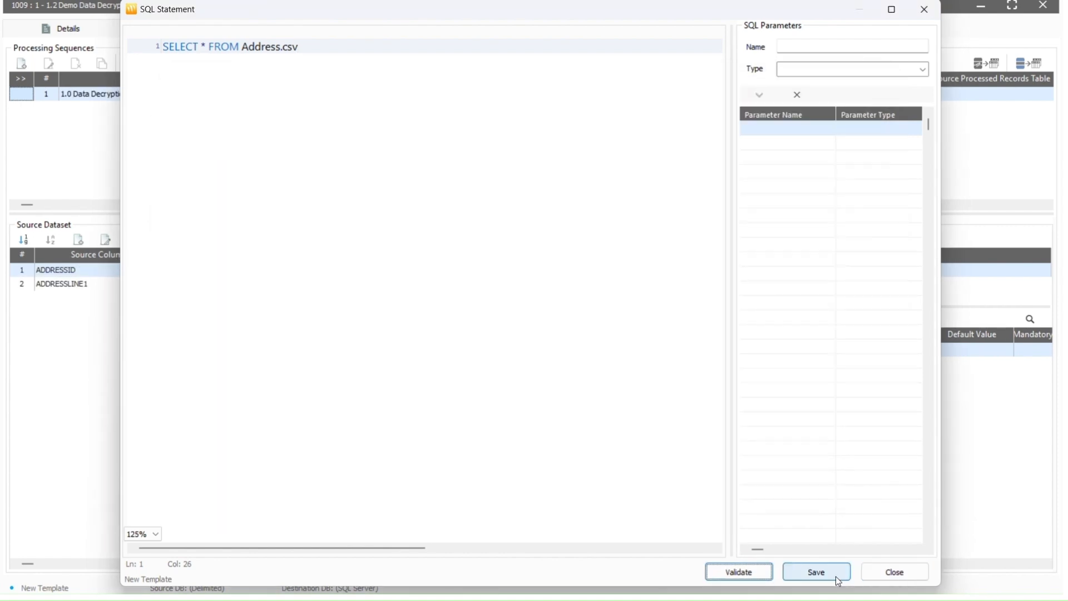
click(817, 573)
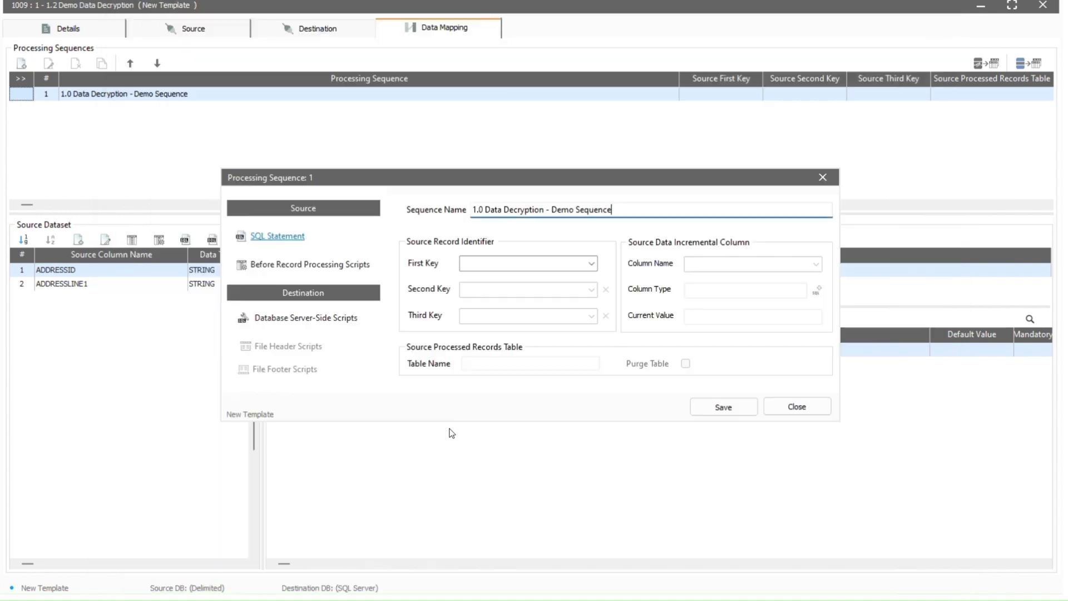
Set ADDRESSID as the sequence's first key and save the sequence
click(591, 264)
click(481, 277)
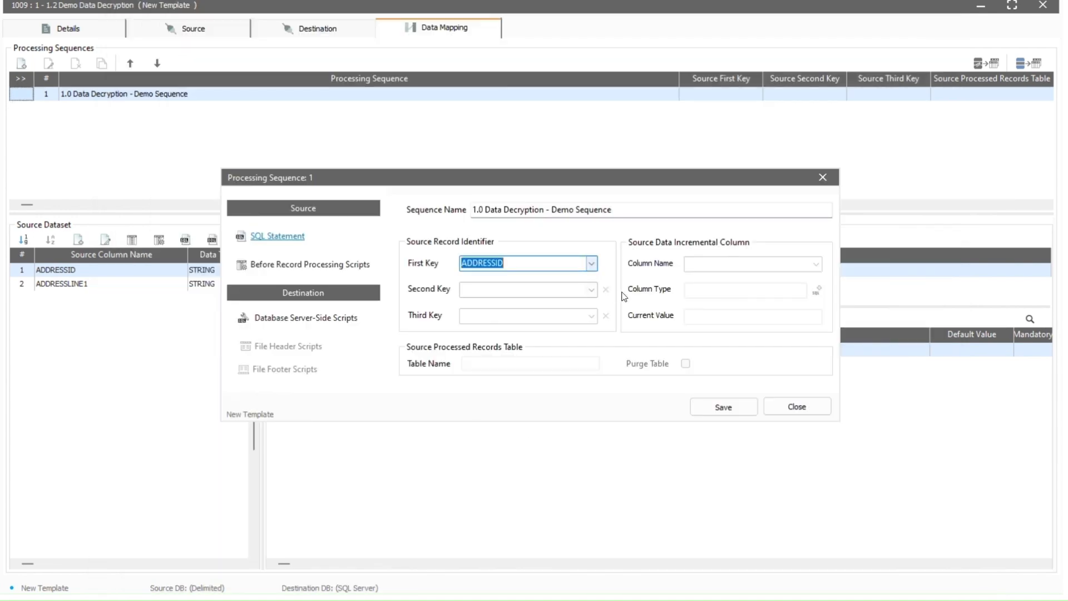
click(733, 409)
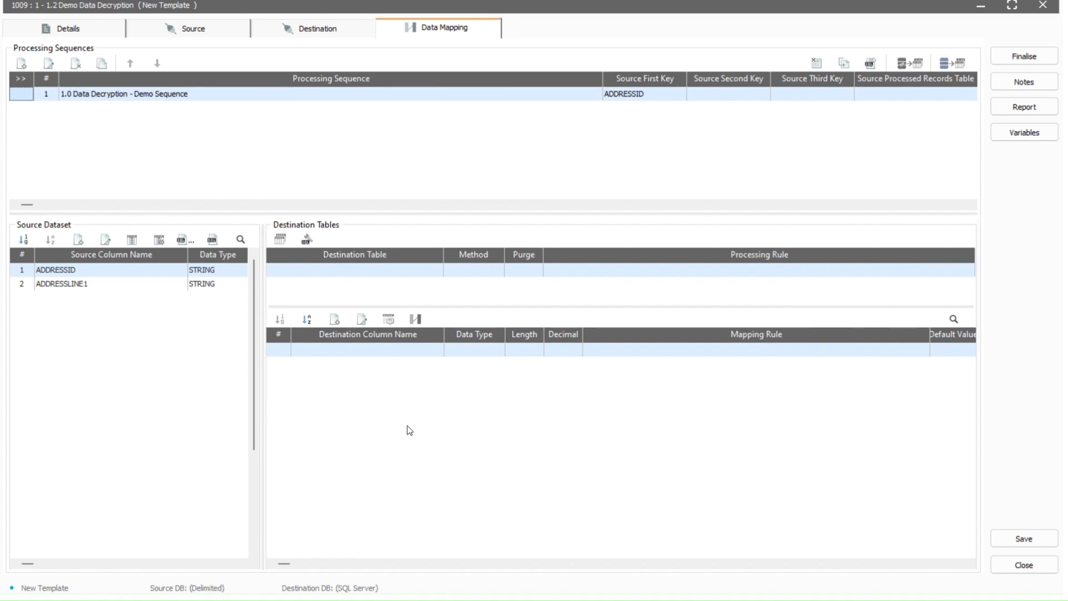
Add destination DEMO_ADDRESS_DECRYPT with method Insert, Purge Table on, first key ADDRESS_ID, and generate its columns
click(281, 241)
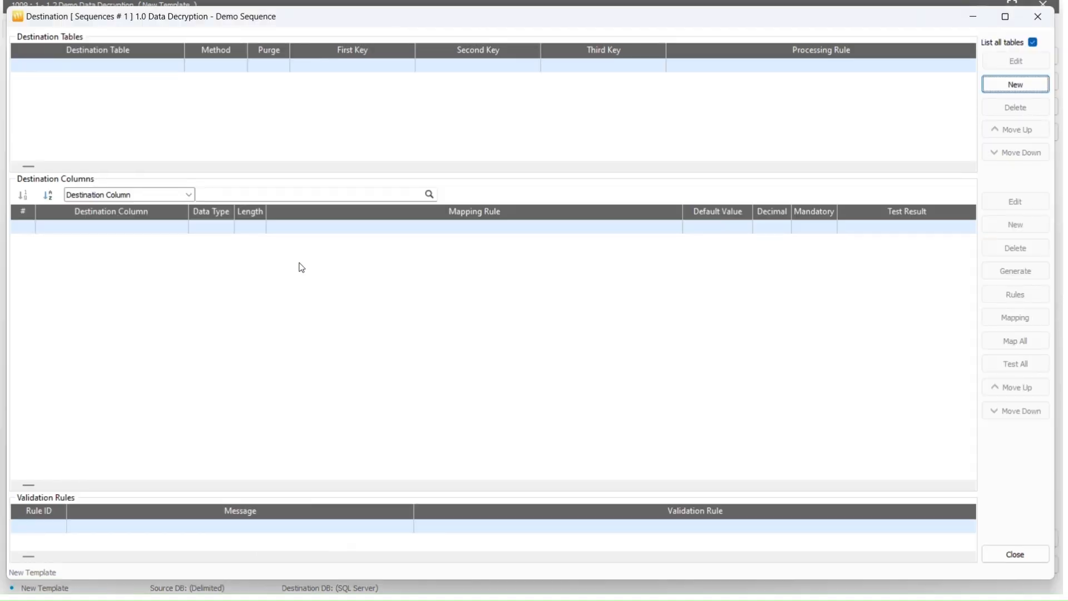
click(987, 86)
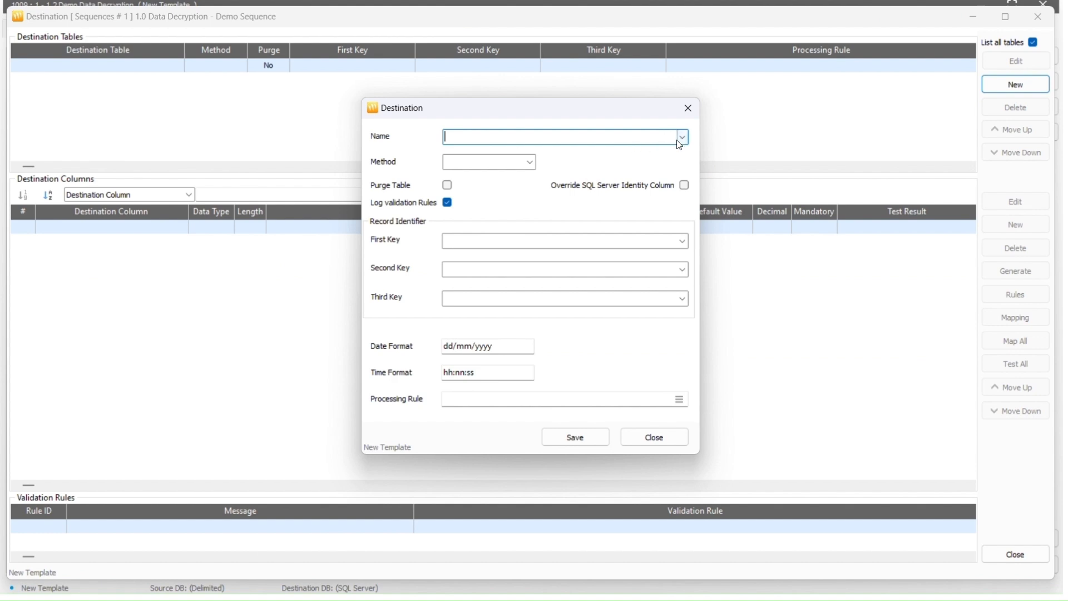
click(681, 139)
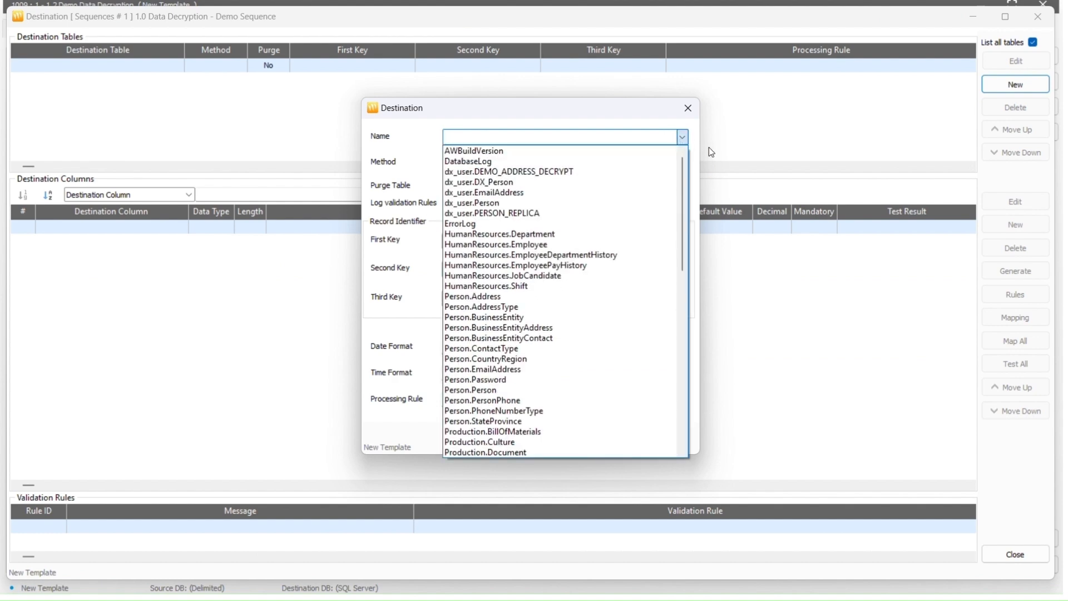
click(601, 173)
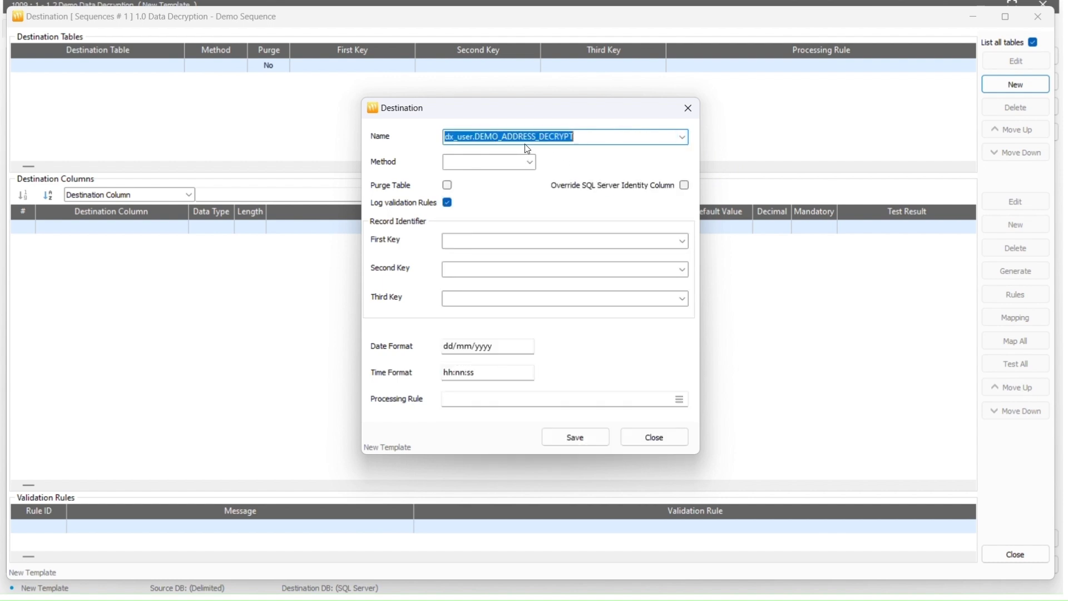
click(530, 165)
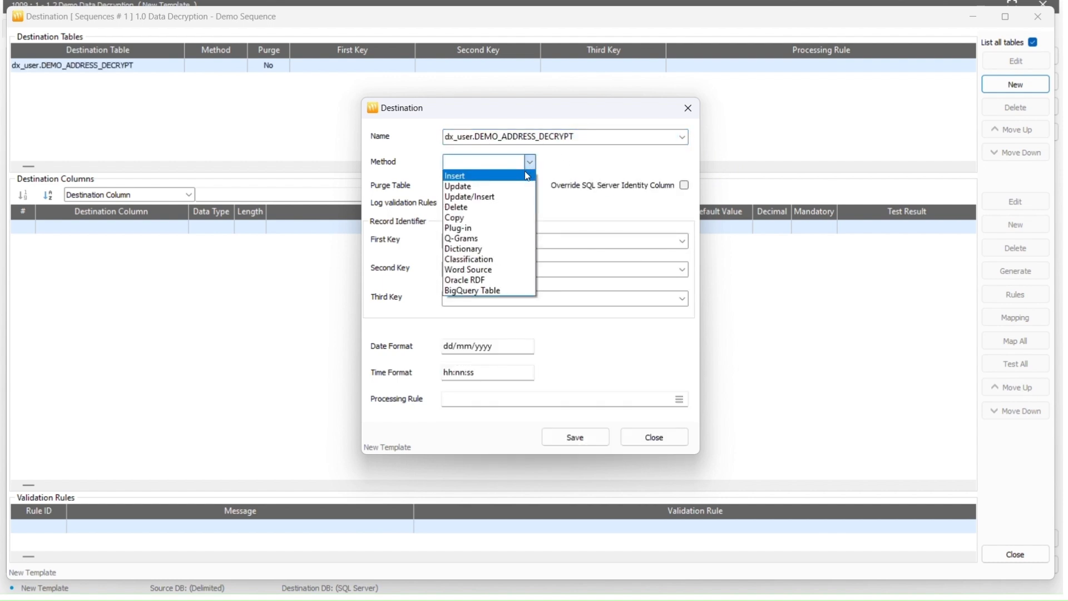
click(525, 173)
click(447, 185)
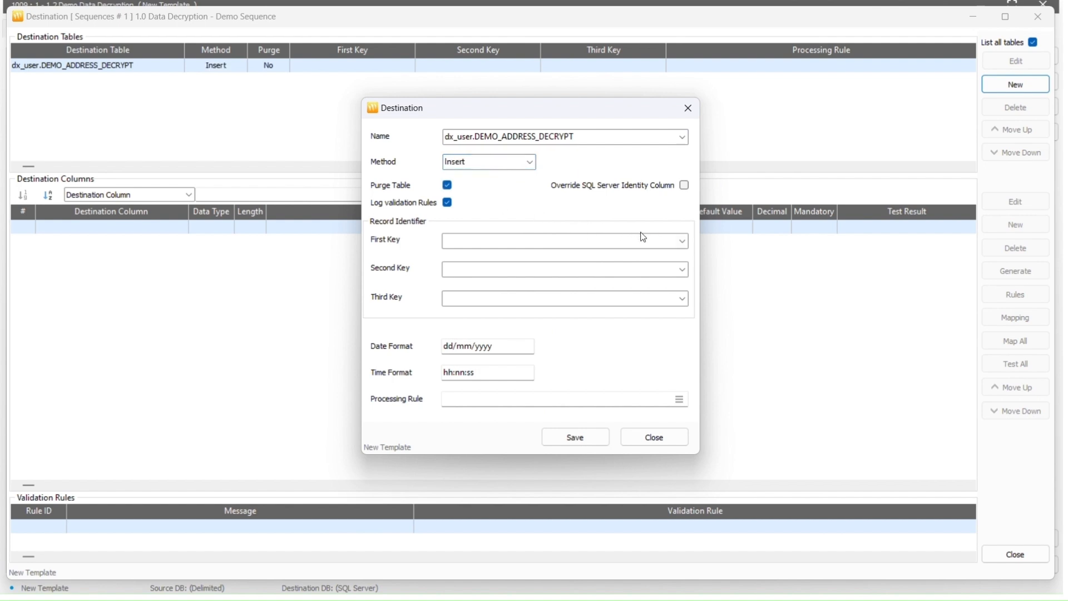
click(681, 241)
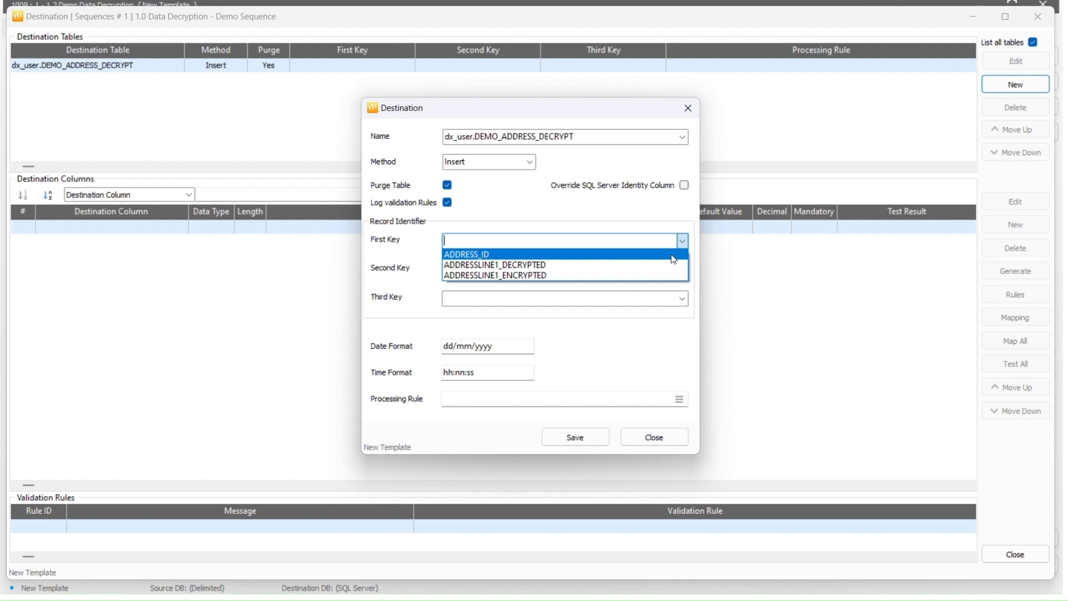
click(662, 254)
click(565, 437)
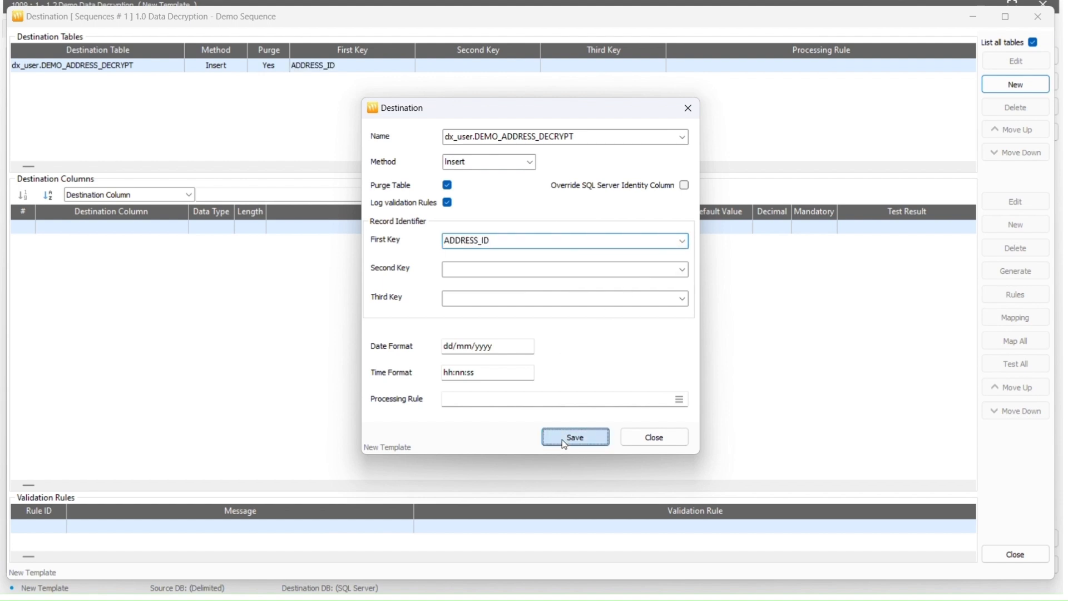
click(598, 343)
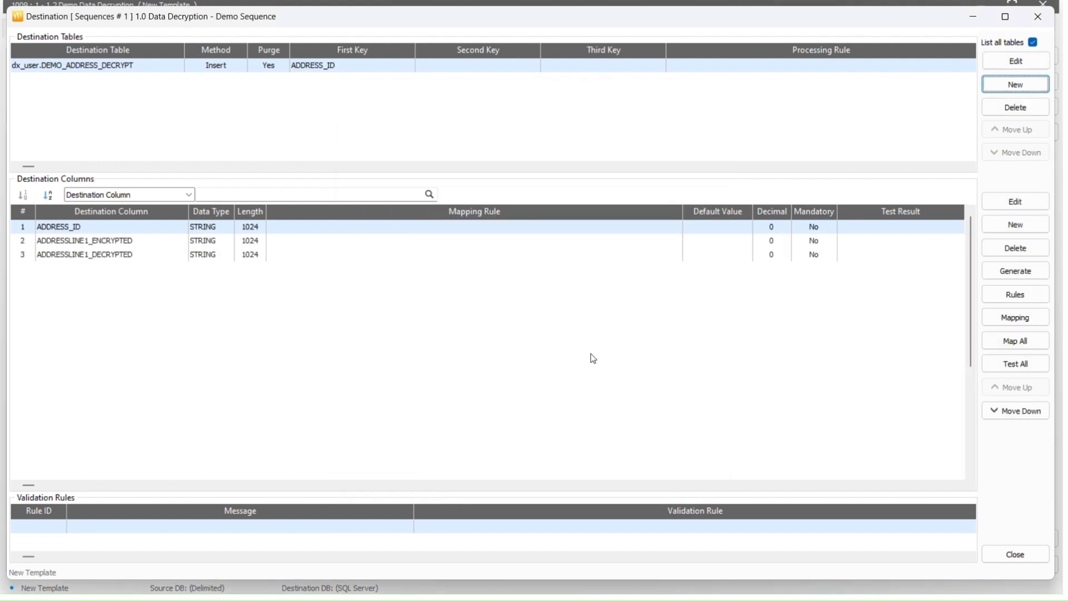
Map ADDRESS_ID to source ADDRESSID and ADDRESSLINE1_ENCRYPTED to source ADDRESSLINE1
double_click(422, 228)
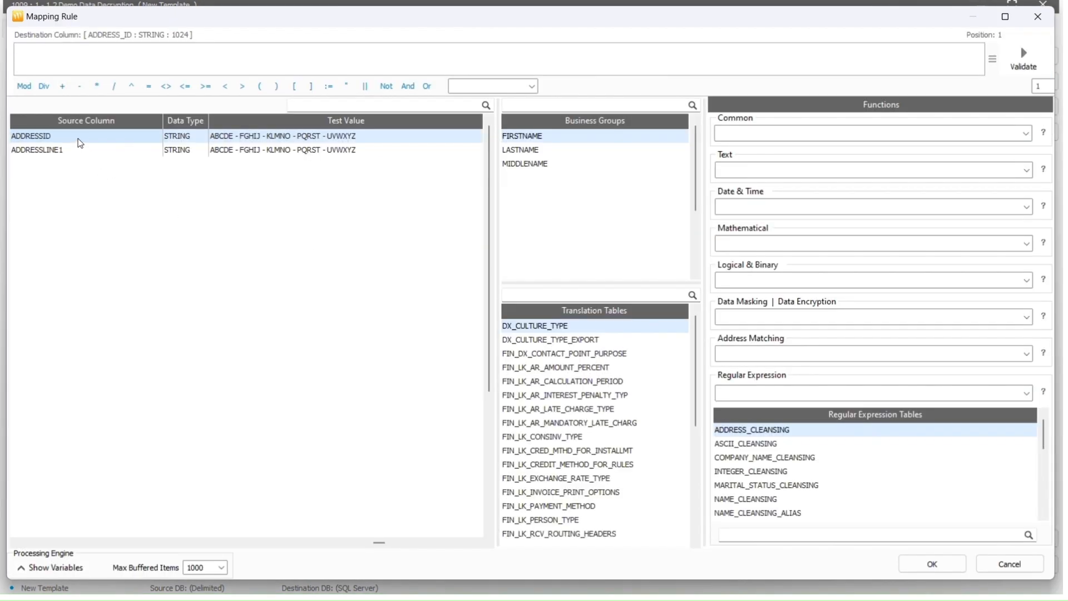
double_click(80, 143)
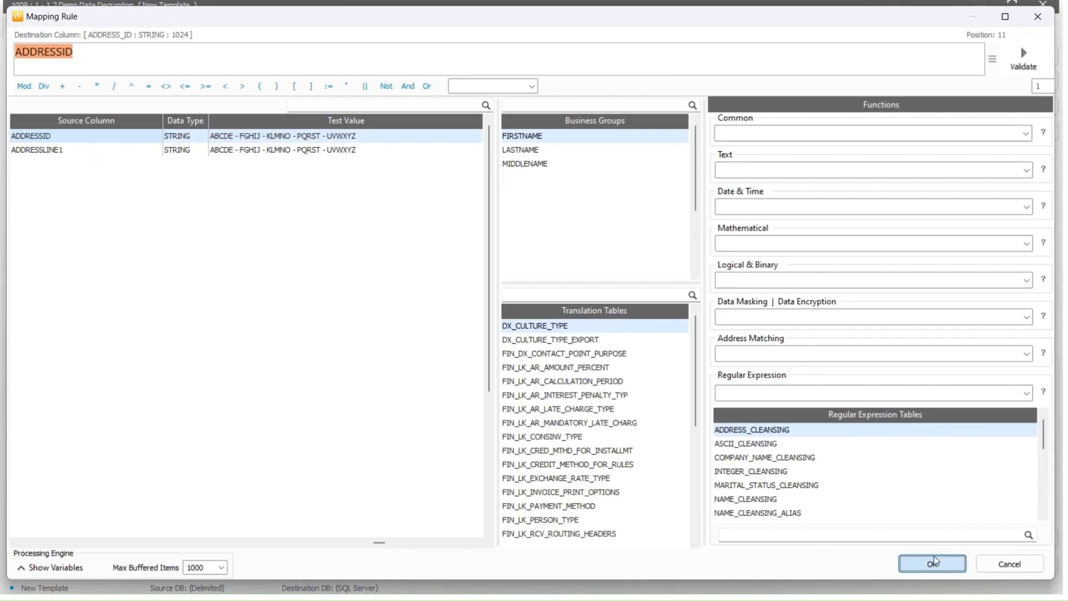
click(912, 564)
double_click(376, 239)
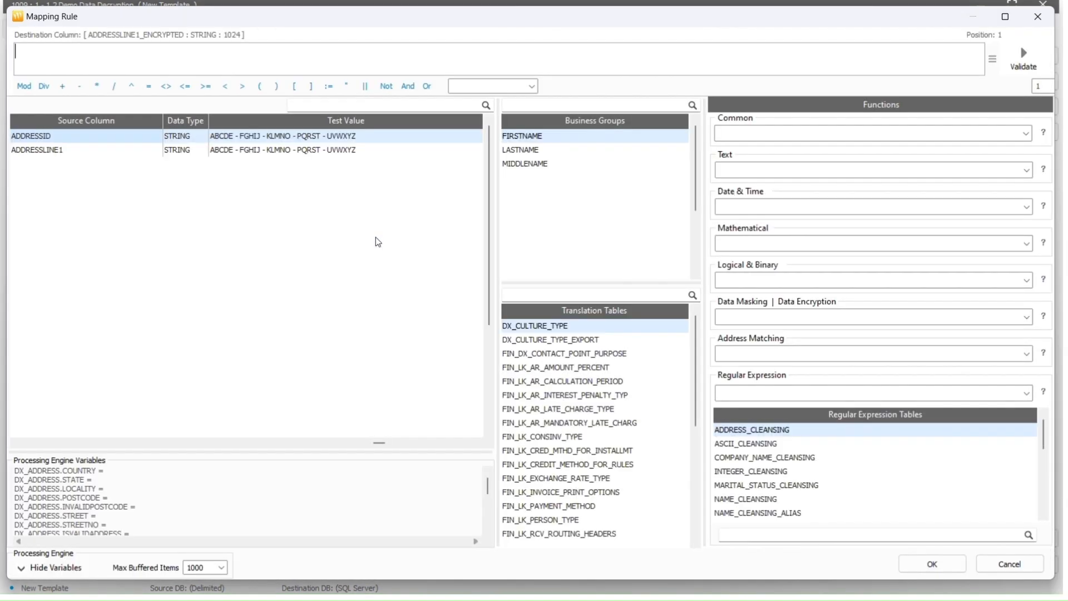
double_click(282, 151)
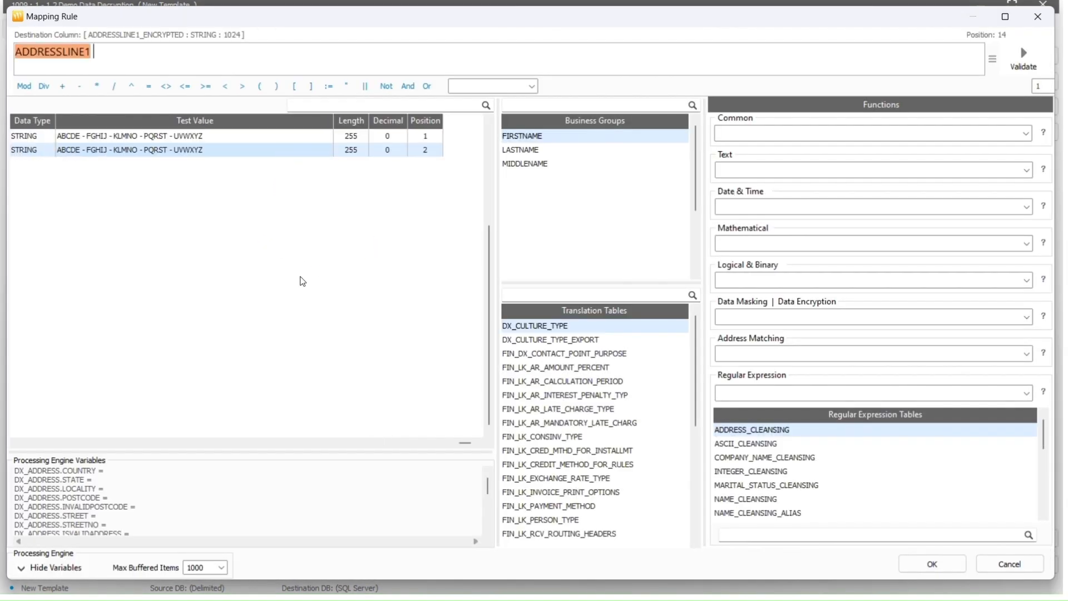
click(928, 564)
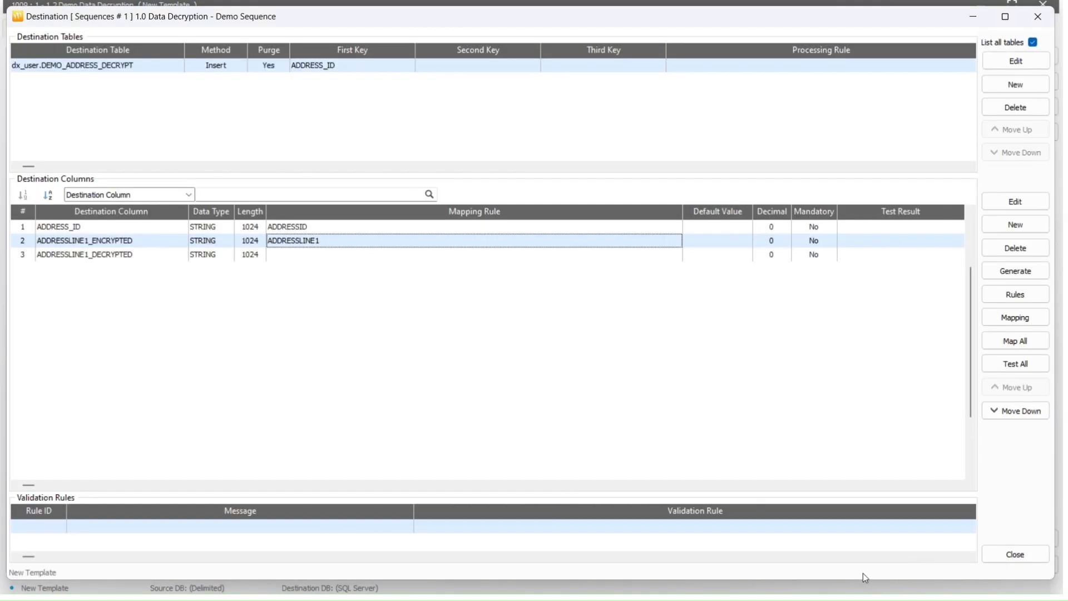
double_click(180, 256)
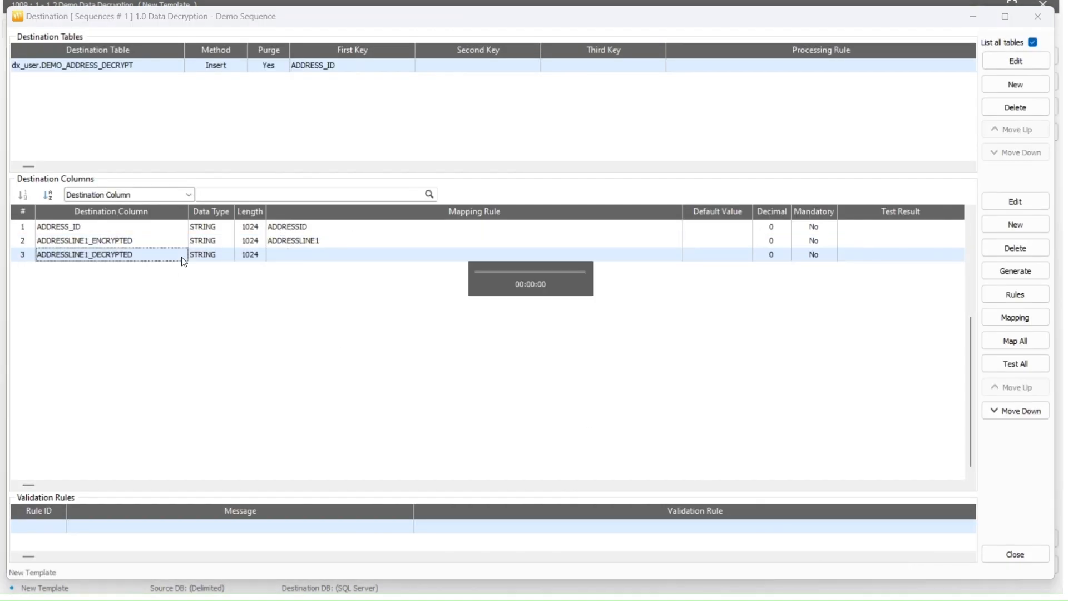
Insert a Decrypt call on ADDRESSLINE1 using the demo password and a 192-bit key
click(93, 151)
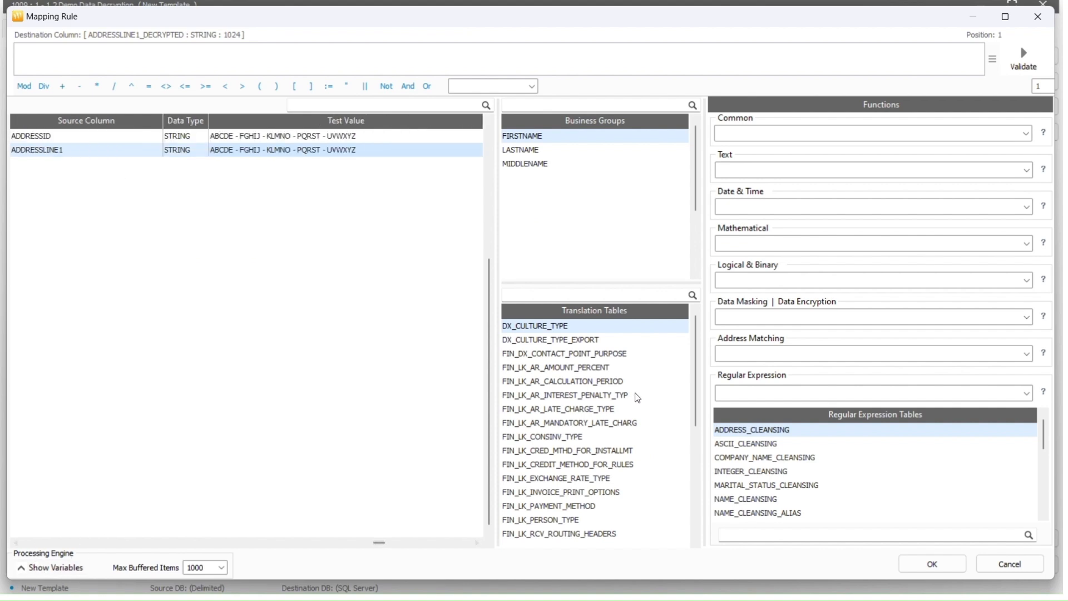
click(1026, 319)
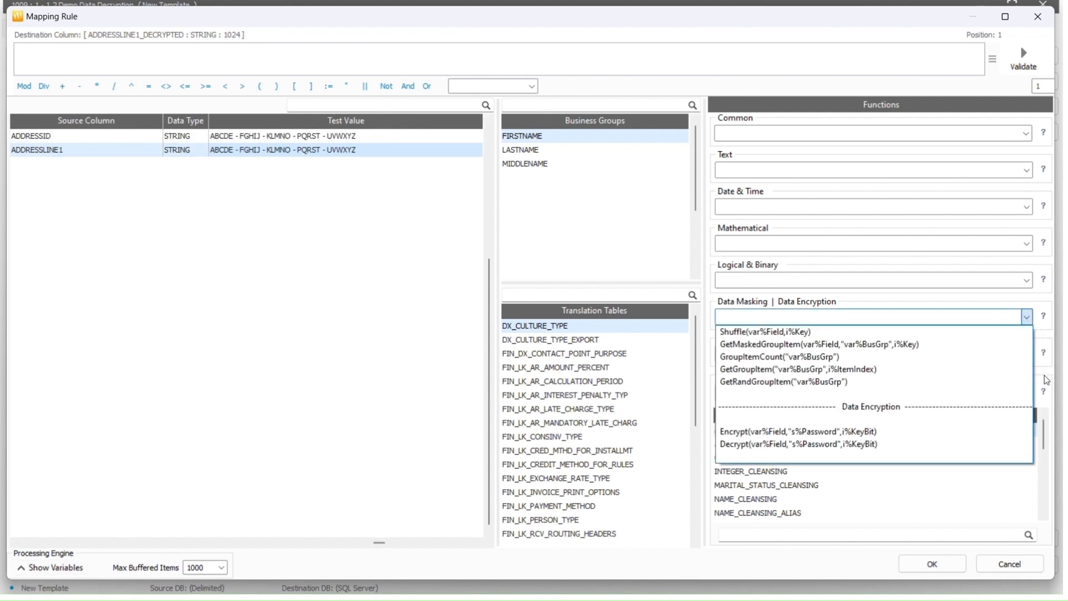
click(989, 444)
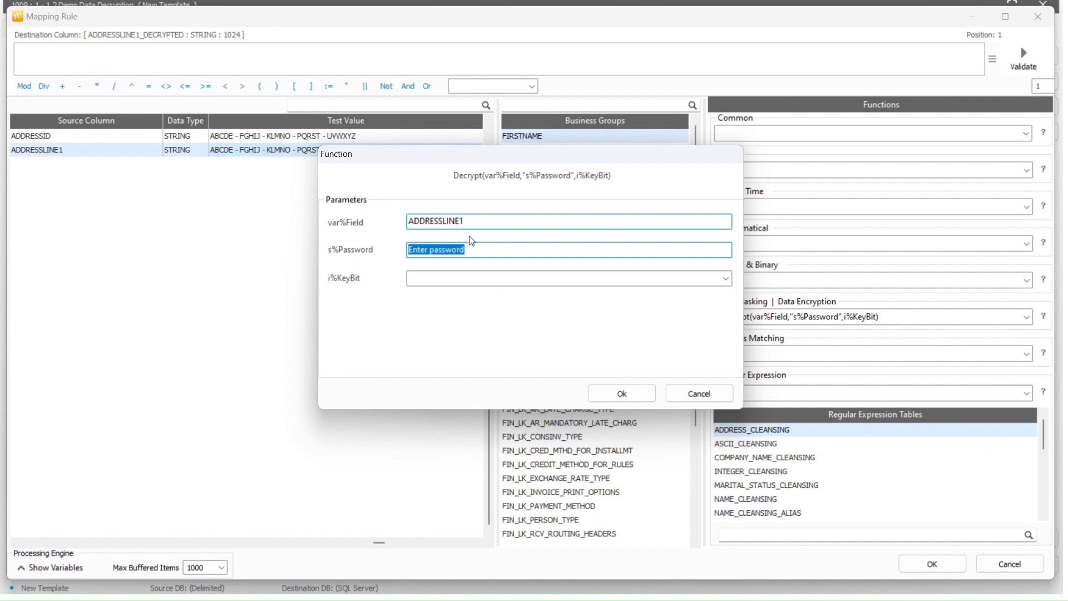
text(1234)
click(726, 278)
click(730, 304)
click(622, 393)
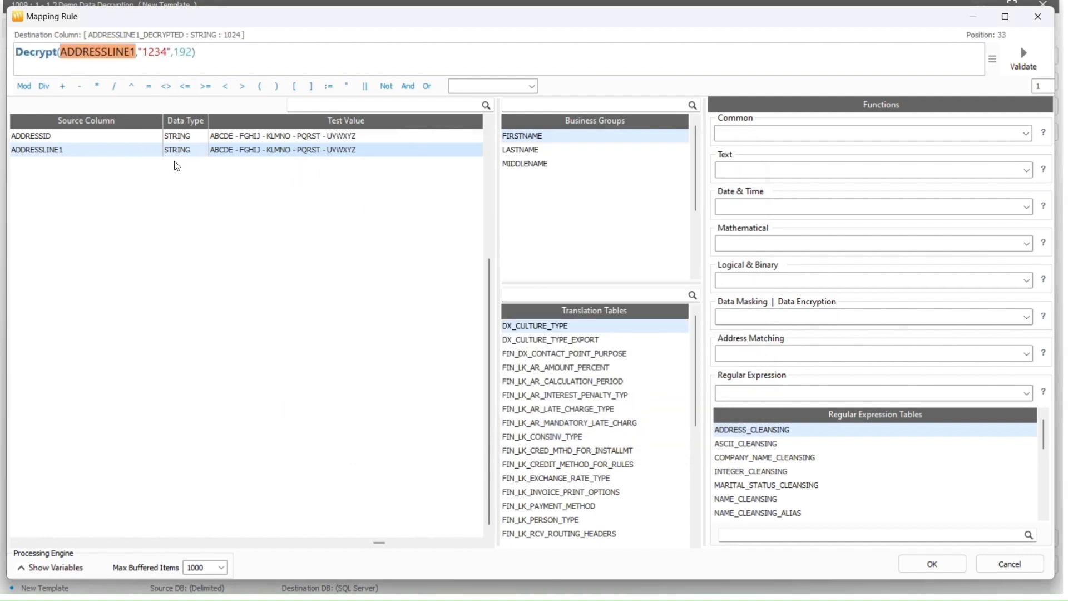
Validate the Decrypt rule against a pasted encrypted sample value and accept the mapping
right_click(85, 158)
click(109, 164)
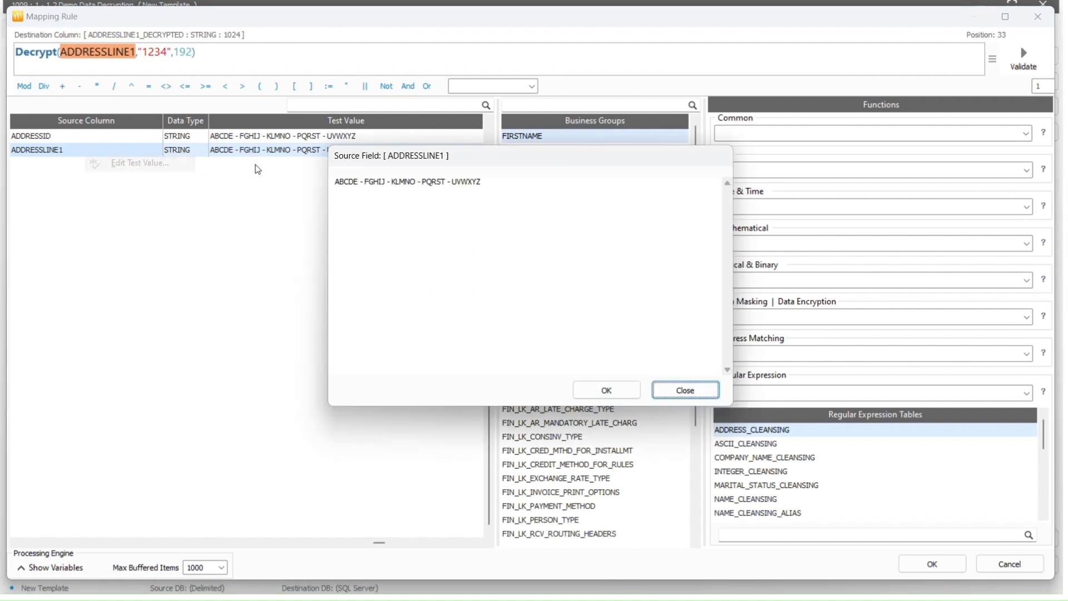
drag(514, 183, 304, 196)
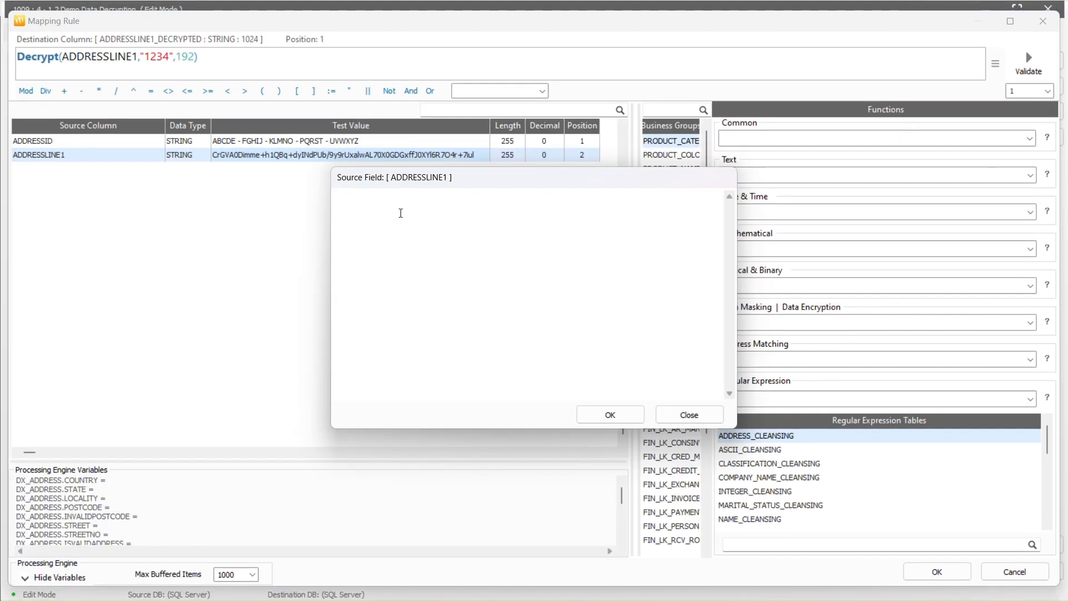
text(/SxuiC8mfub72nREkLdZI8wHObDJl89Y6ivdpCx+GpzpP1U80JJjntDtsEDxFPQN1+4prJcwDv8L i9MjBgjXMQ==)
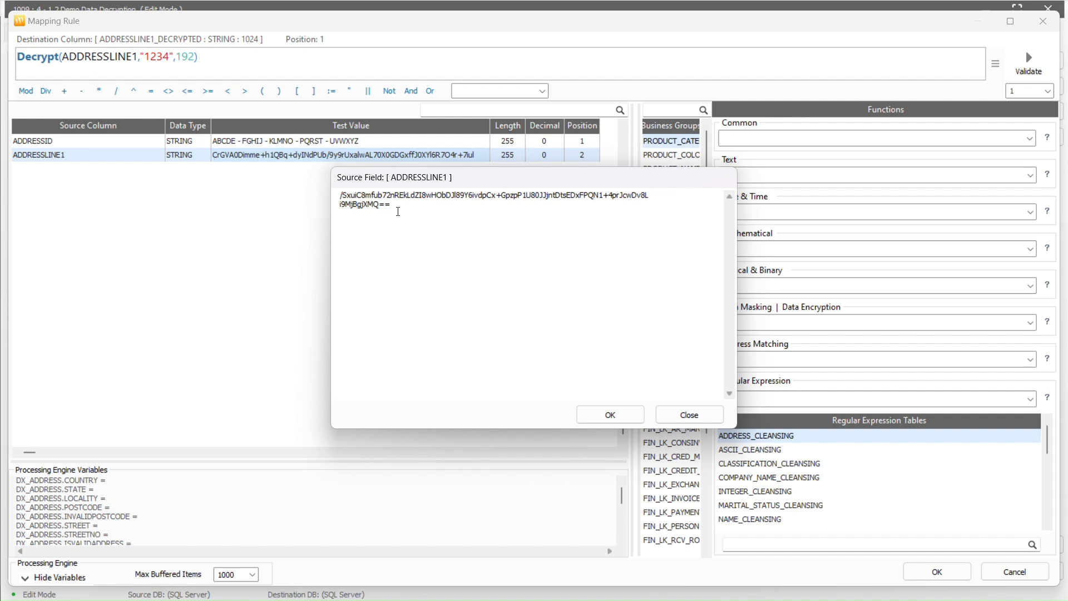
click(610, 414)
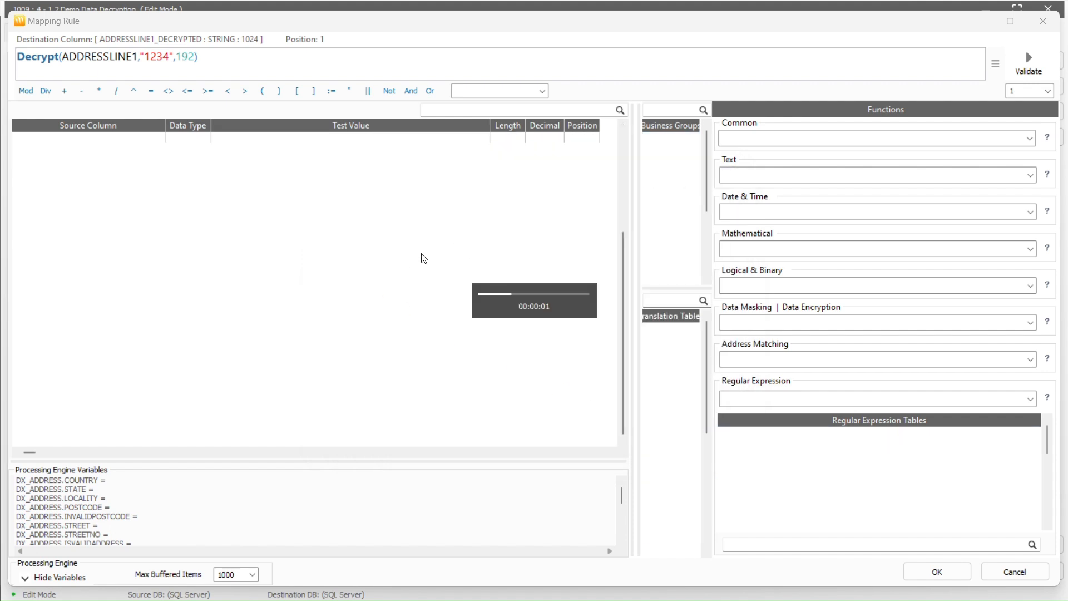
click(1033, 71)
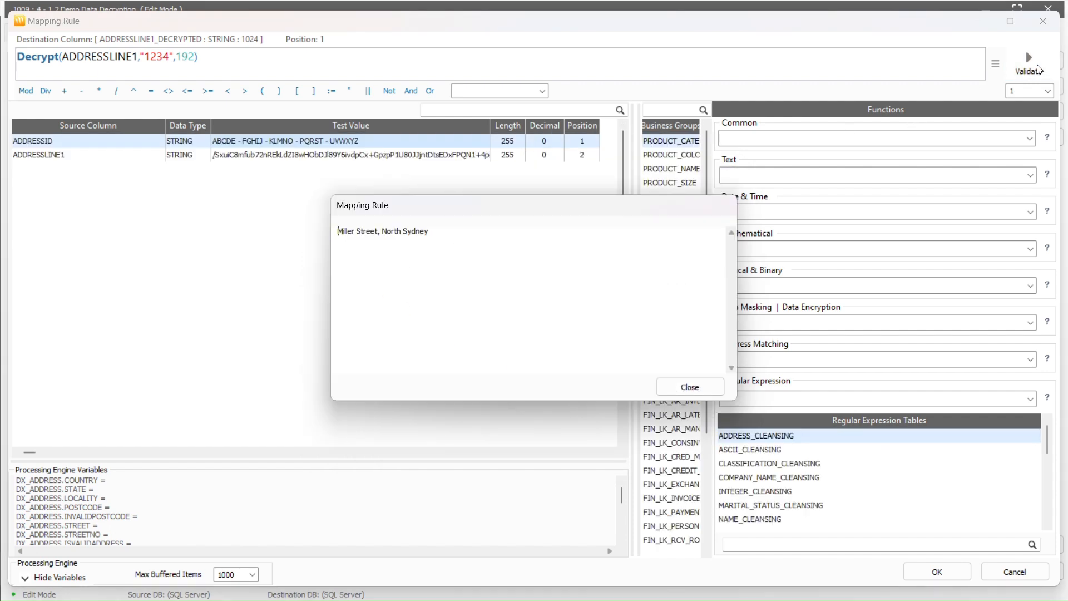
drag(431, 232, 373, 243)
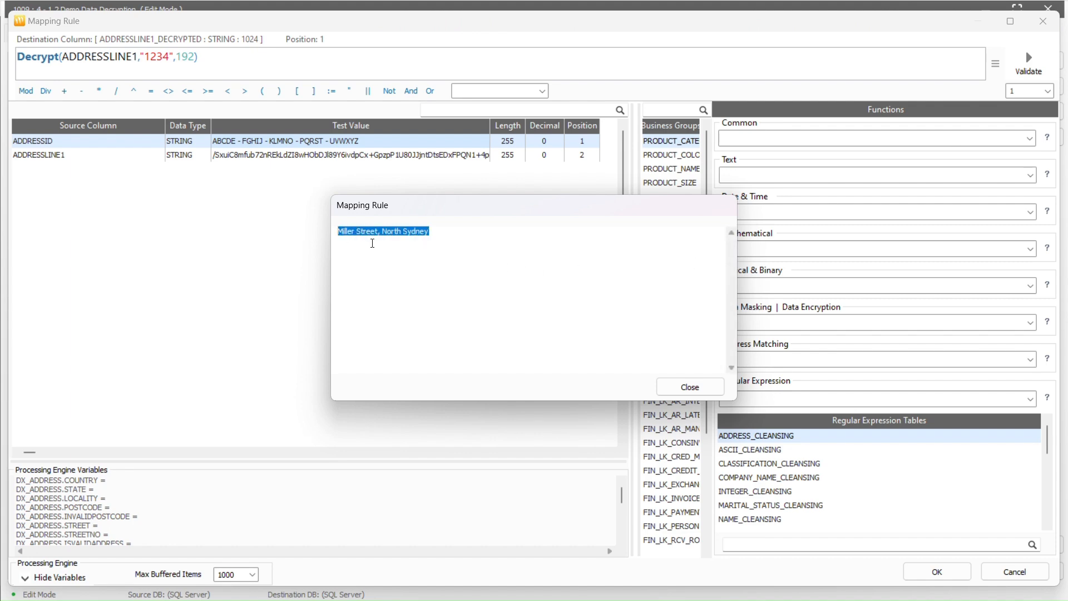
click(672, 383)
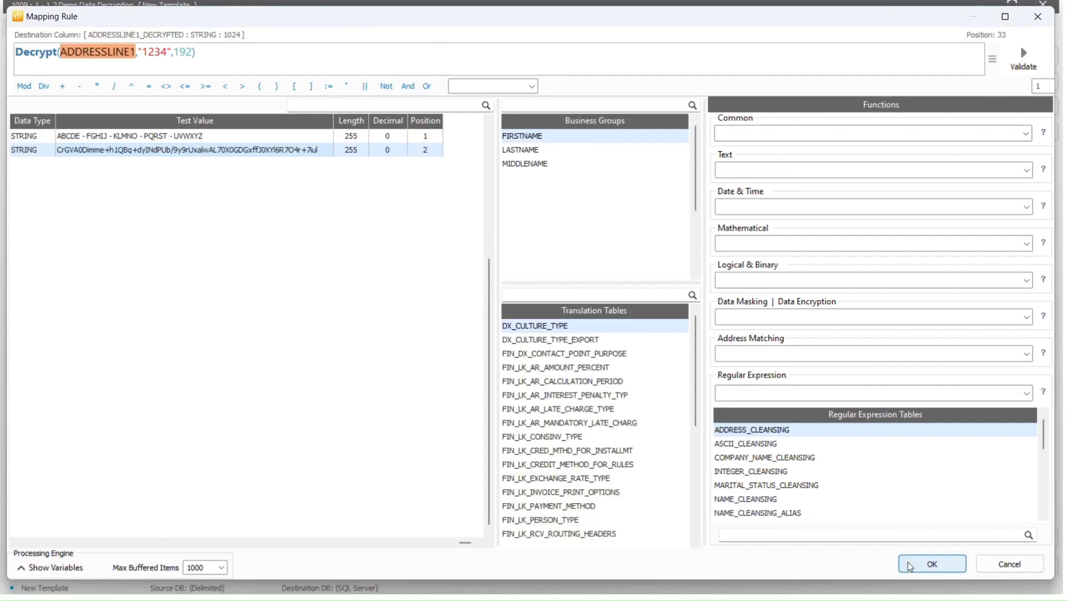
click(908, 563)
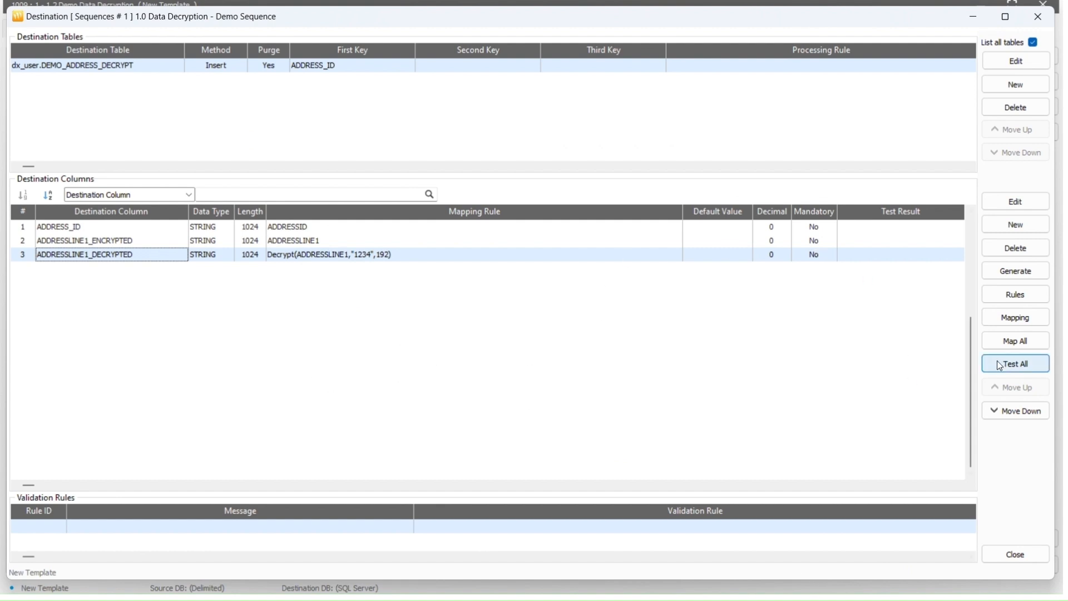
Test all destination columns, then finalise 1.2 Demo Data Decryption as read-only
click(1032, 363)
click(599, 339)
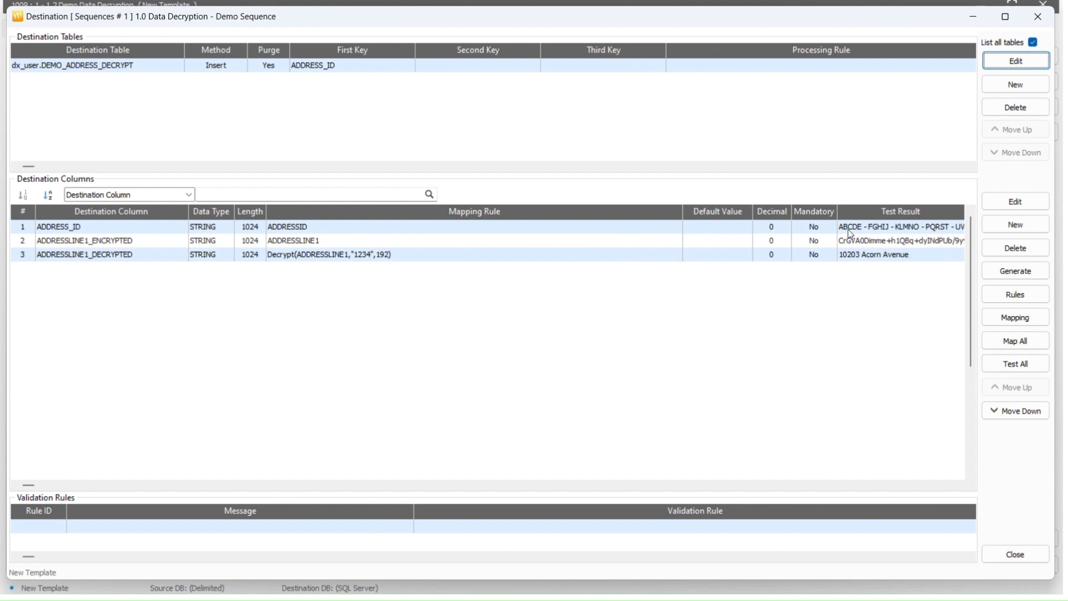
click(1000, 553)
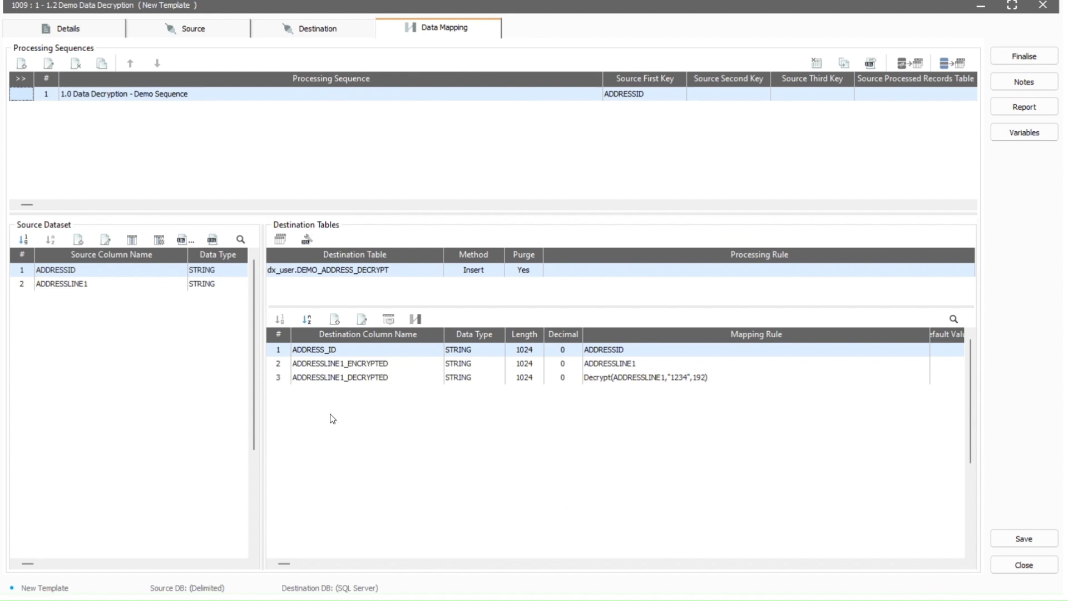
click(997, 58)
click(617, 337)
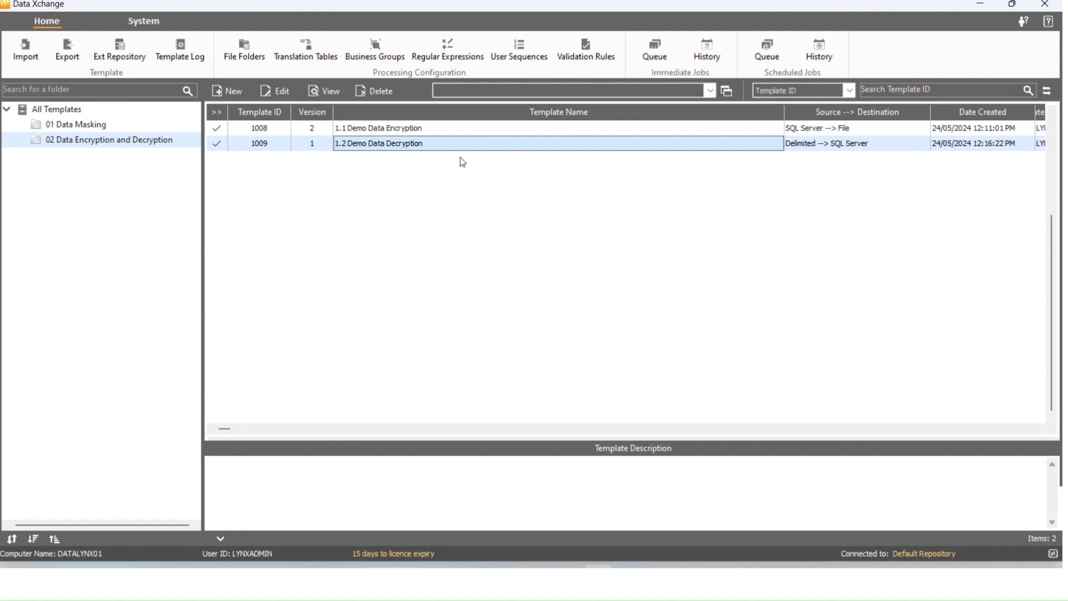
Submit 1.2 Demo Data Decryption immediately and confirm job 24 inserted 15000 rows successfully
double_click(463, 146)
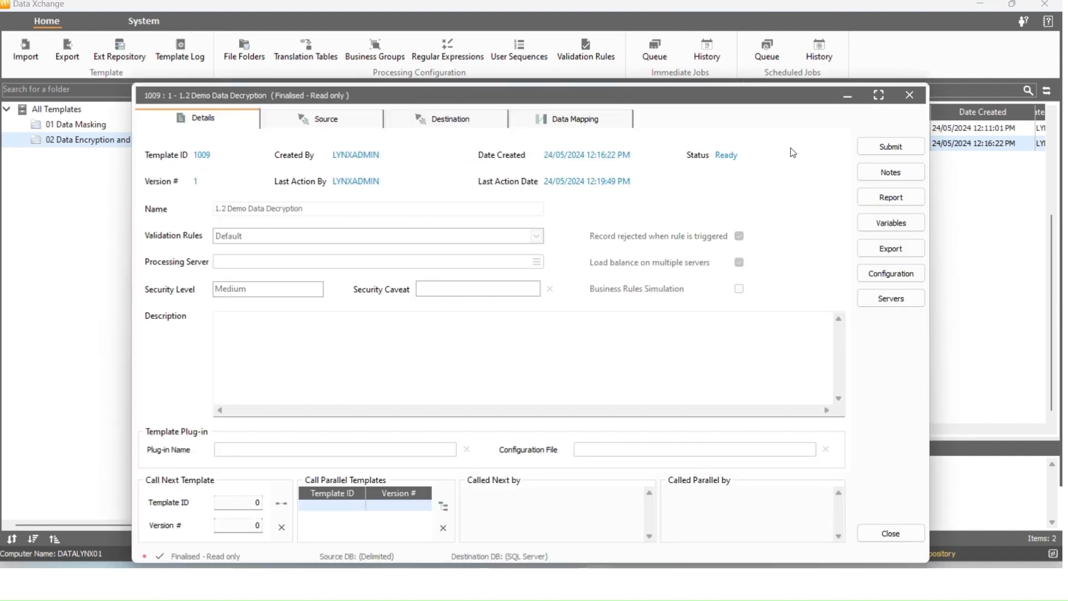
click(884, 144)
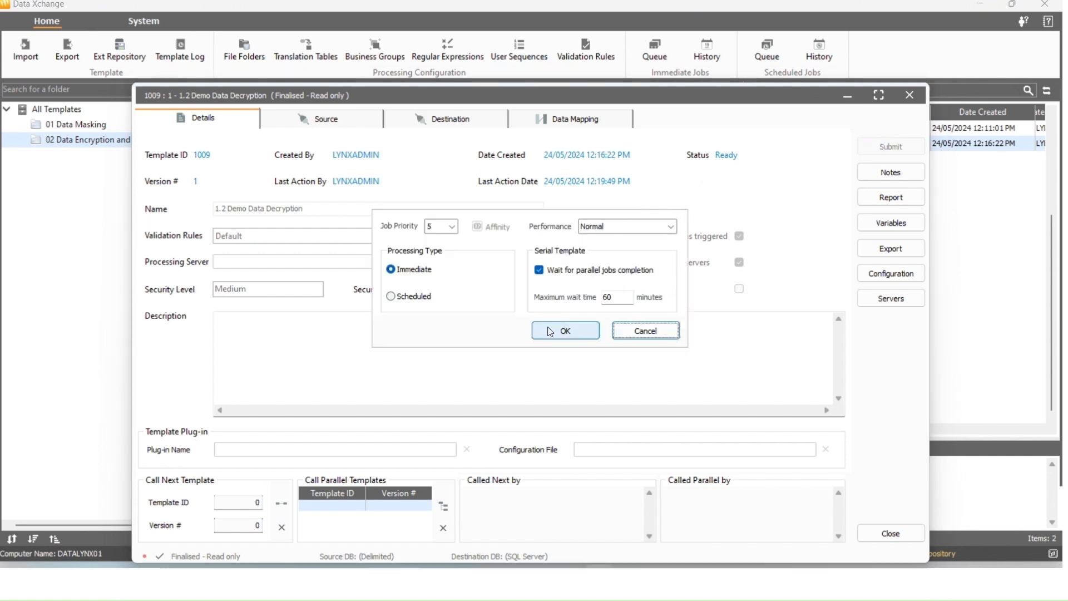
click(560, 329)
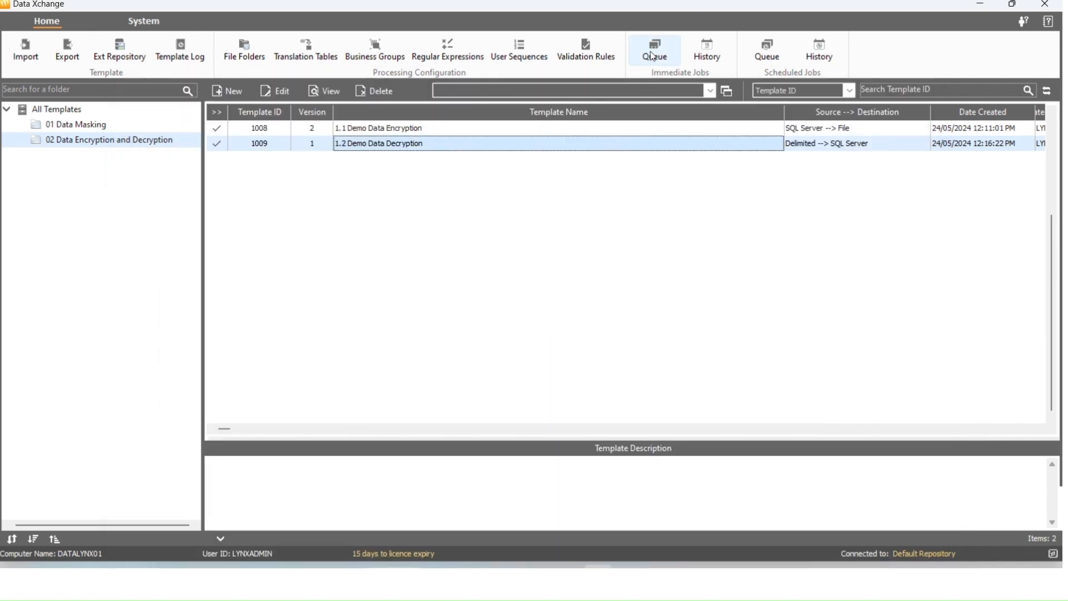
click(655, 56)
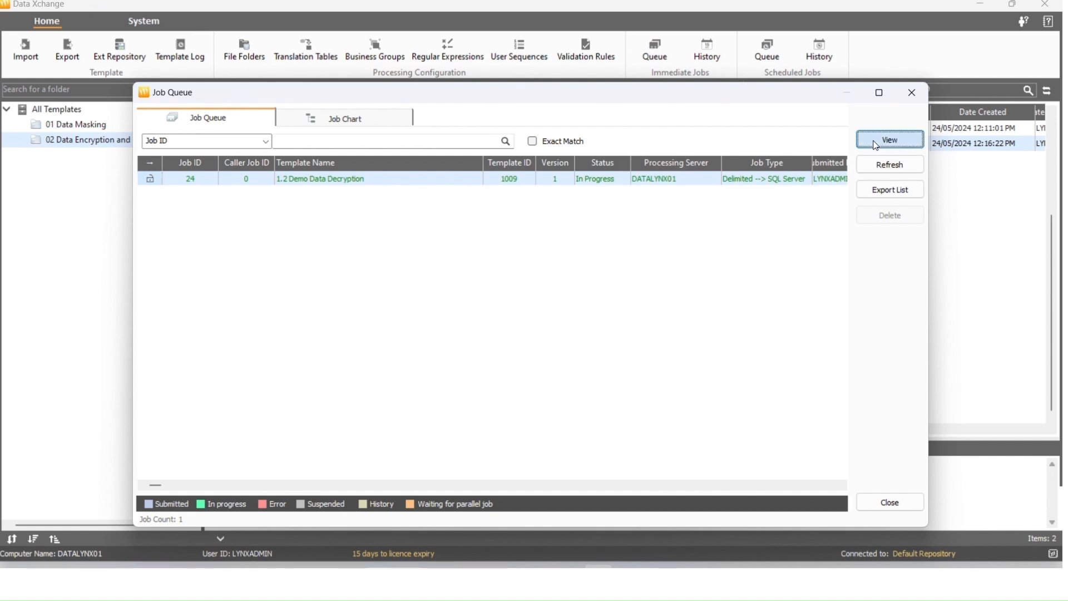
click(889, 139)
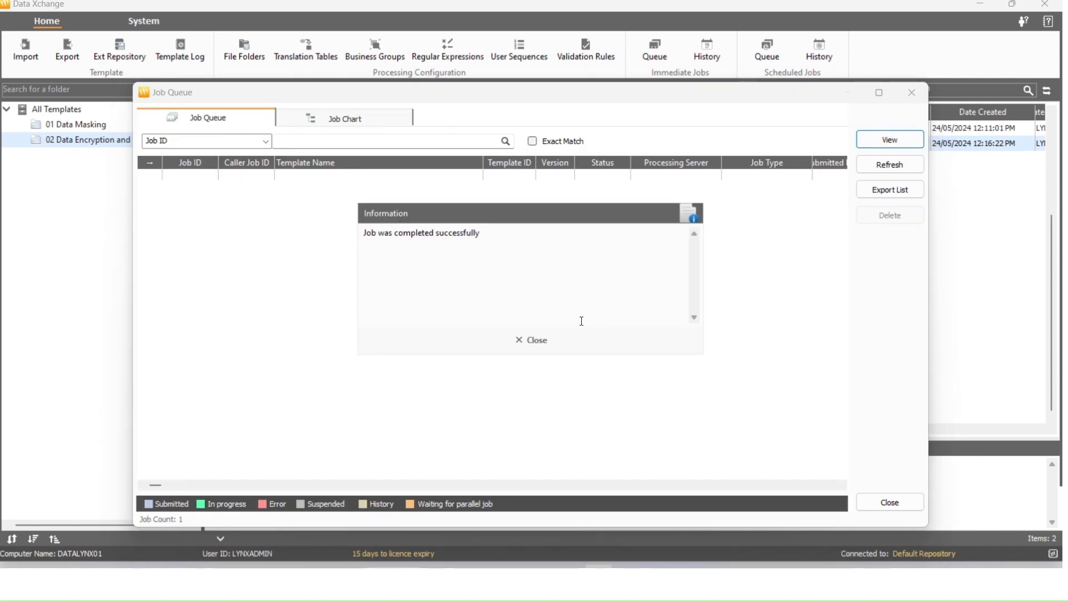
click(555, 339)
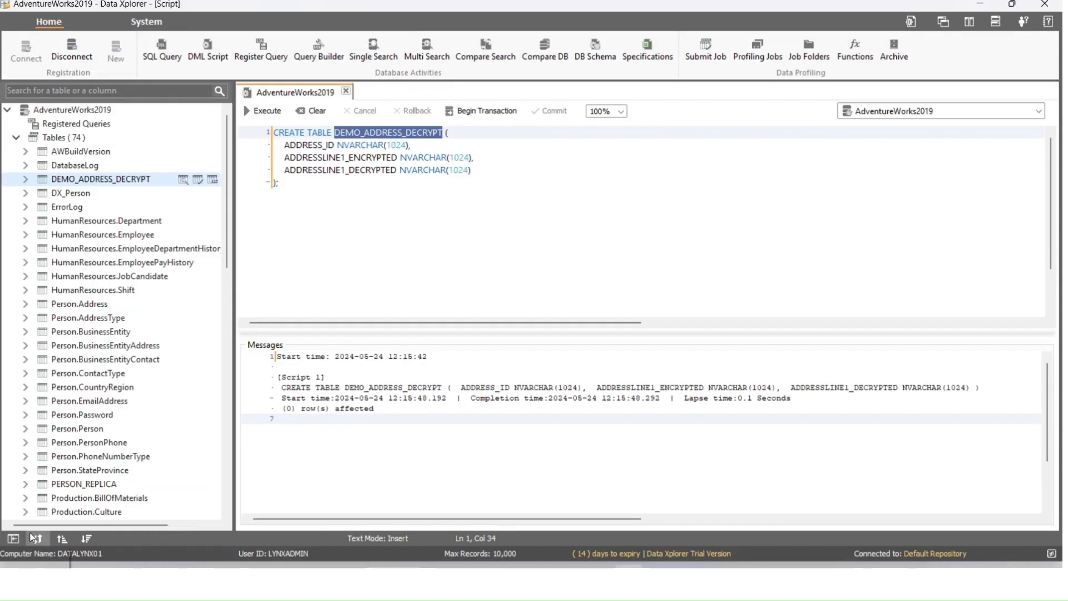
Refresh the tables, display DEMO_ADDRESS_DECRYPT's rows and resize the ADDRESS_ID and ADDRESSLINE1_ENCRYPTED columns
click(36, 538)
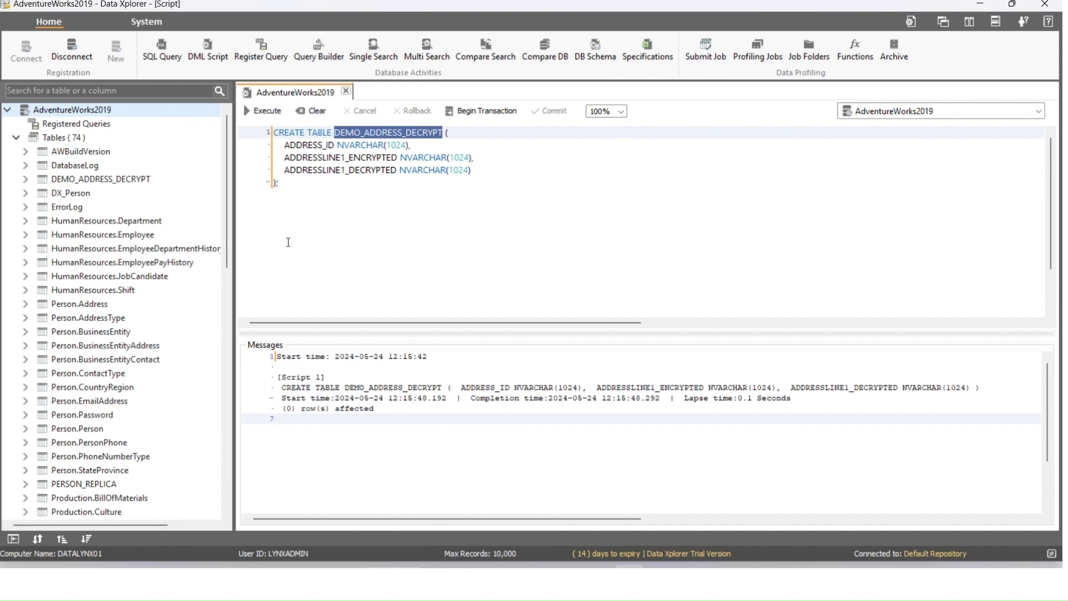
click(183, 179)
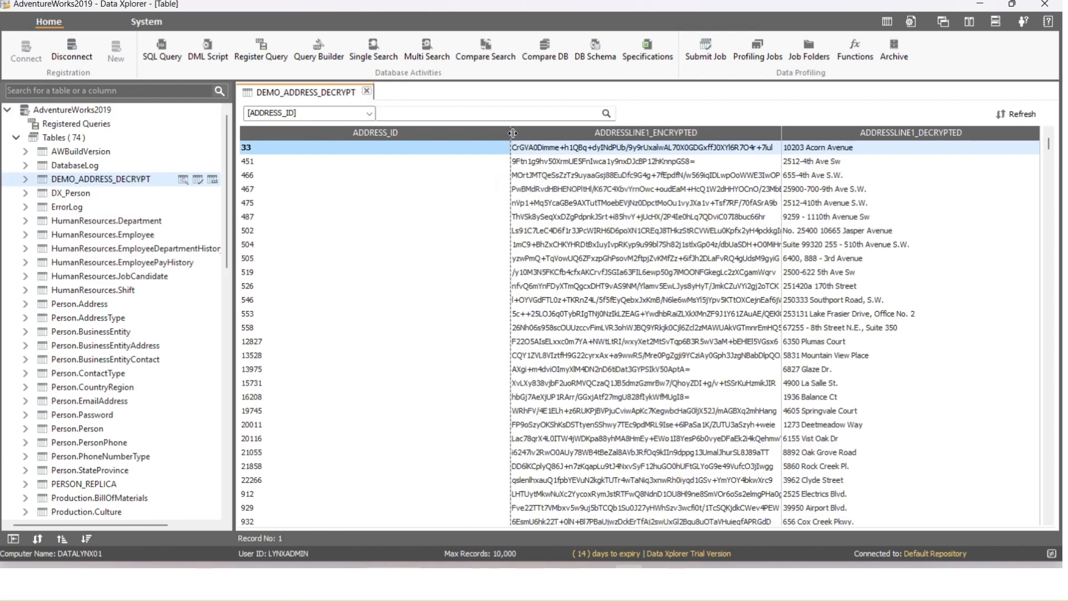
drag(512, 132, 353, 132)
drag(621, 139, 746, 139)
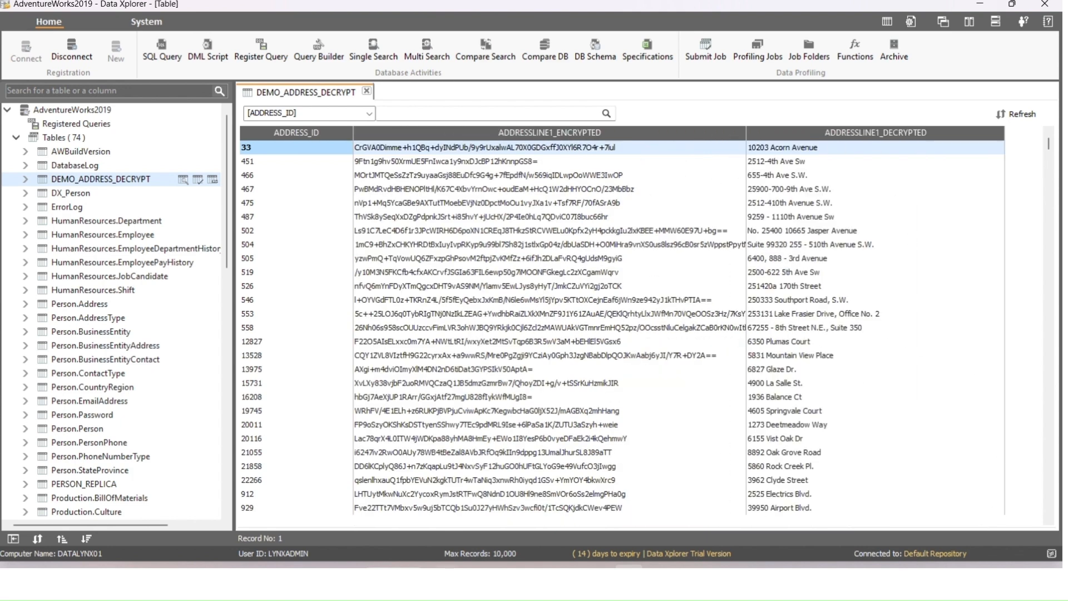